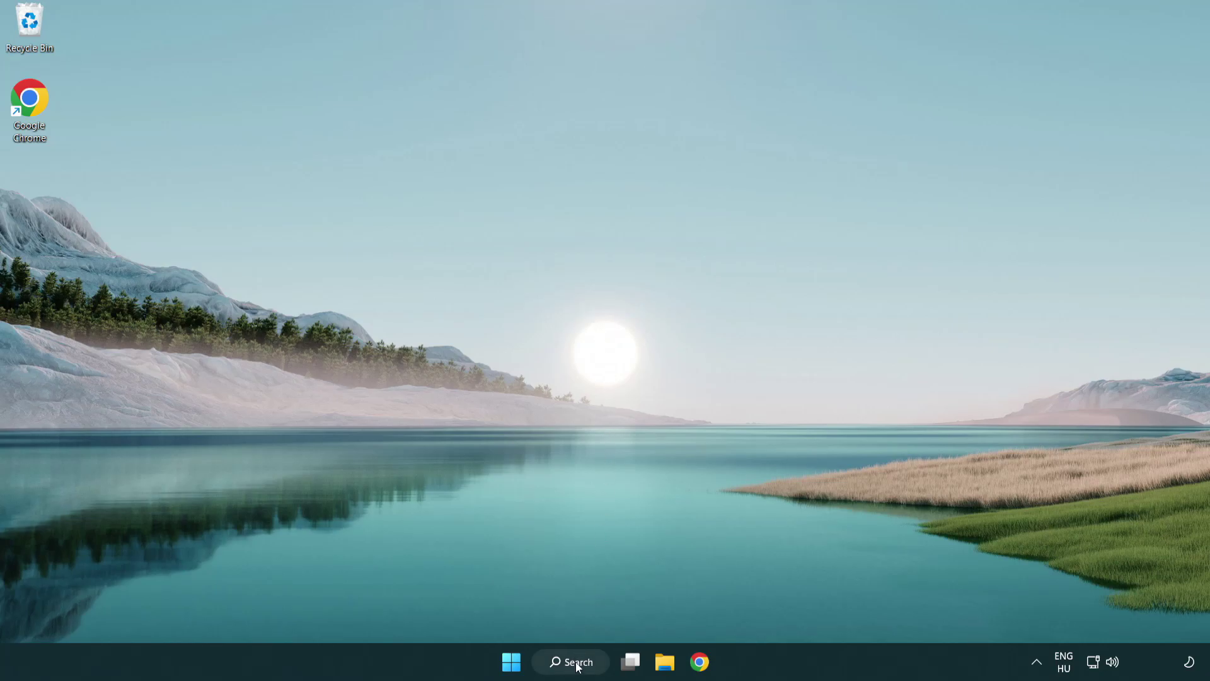
Step: Search Windows for 'device manager' to bring up Device Manager
left_click(577, 662)
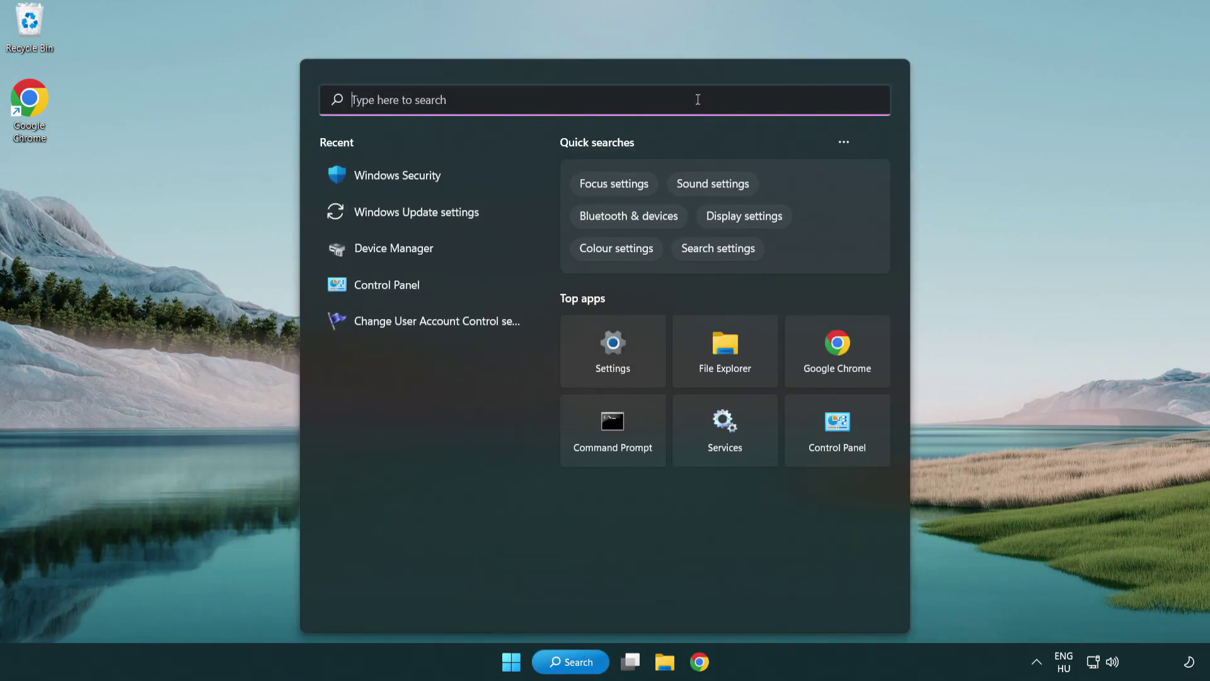
type("devic")
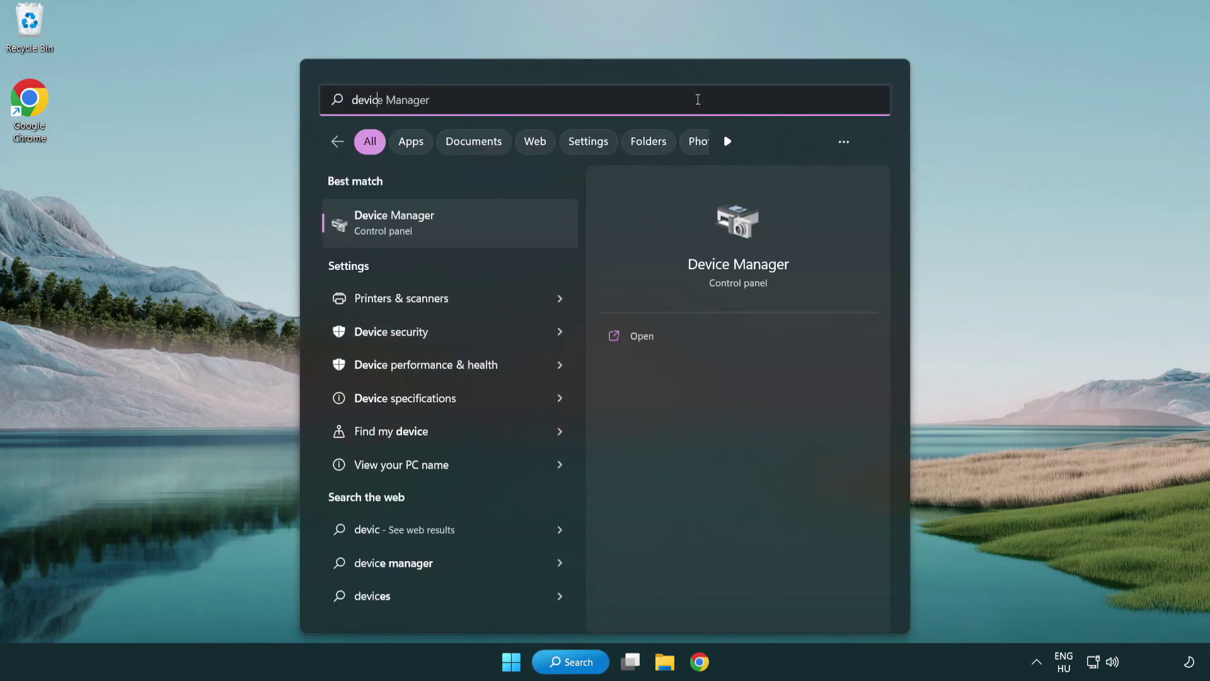
type("e manager")
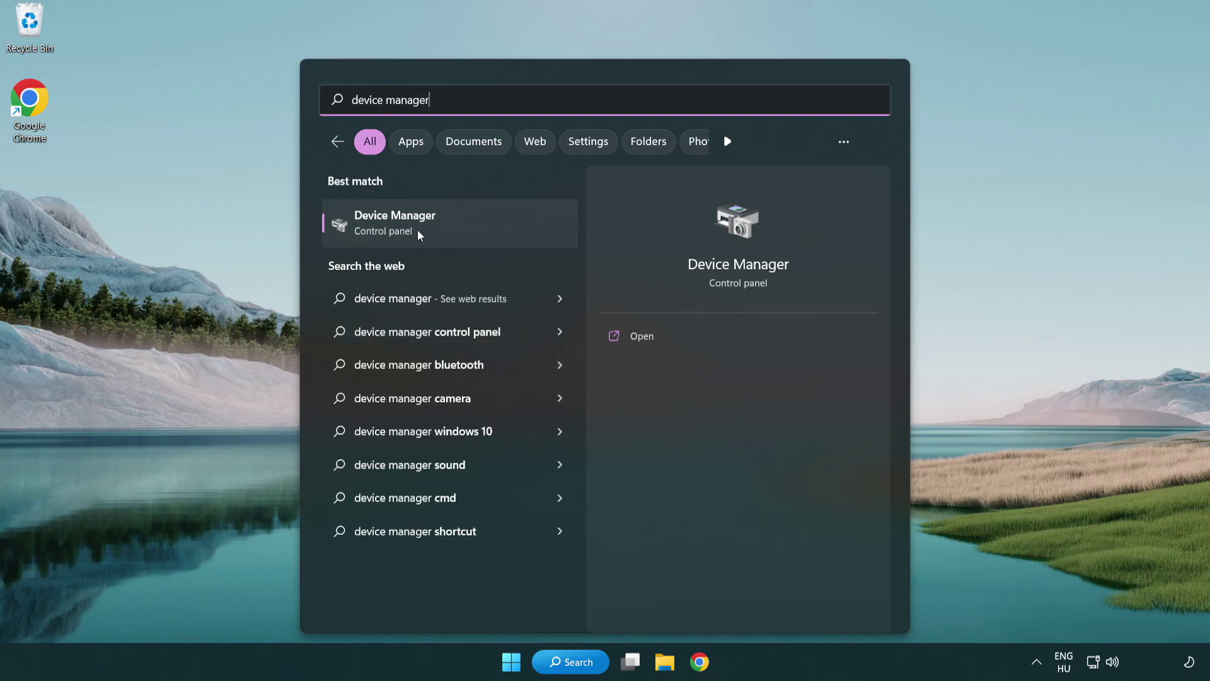
Step: Launch and center Device Manager, expand Display adapters, and right-click VMware SVGA 3D
left_click(483, 228)
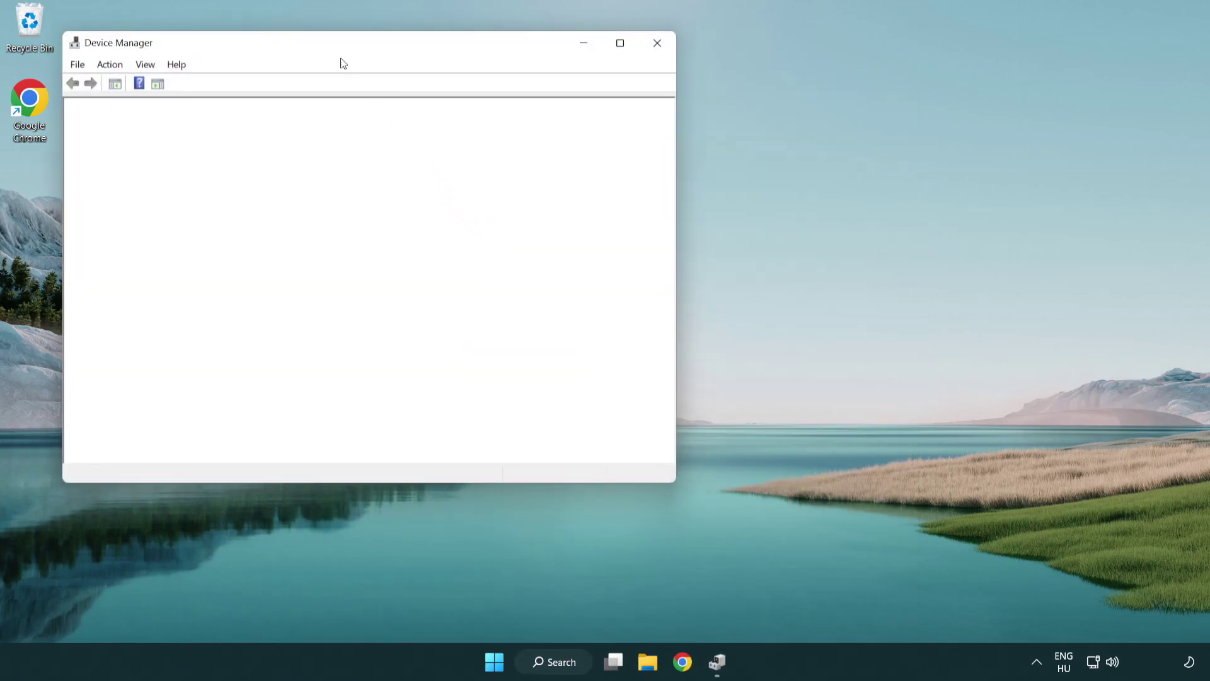
left_click_drag(332, 48, 534, 122)
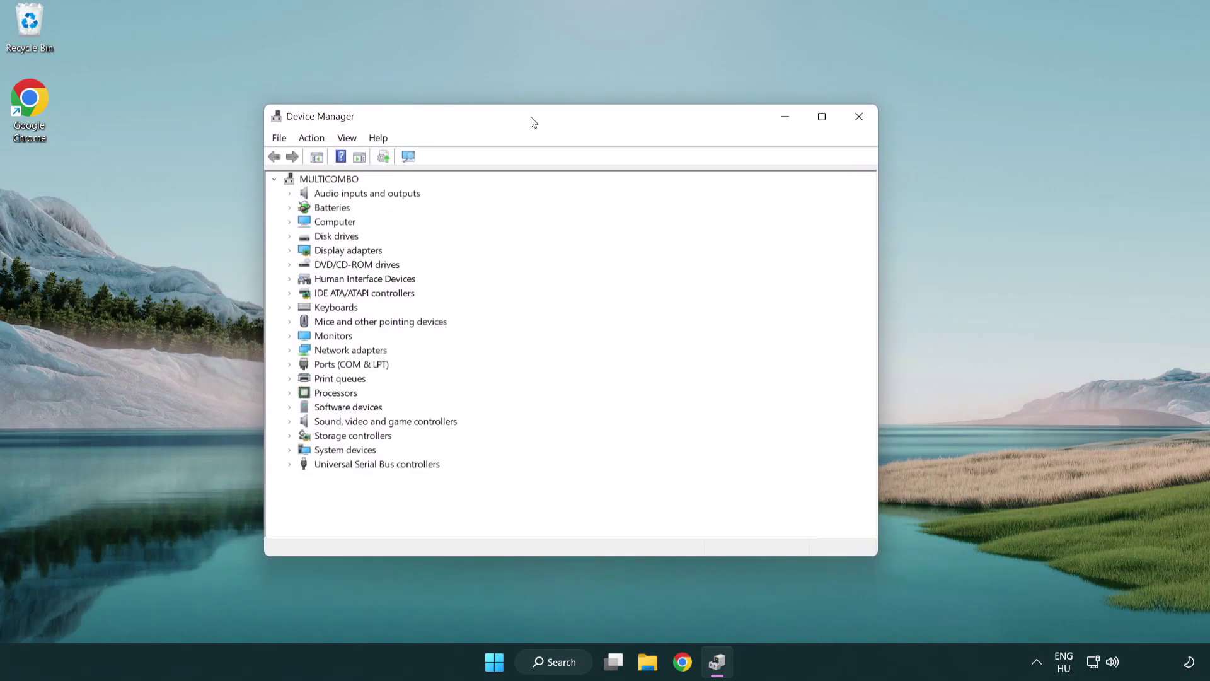
left_click(312, 252)
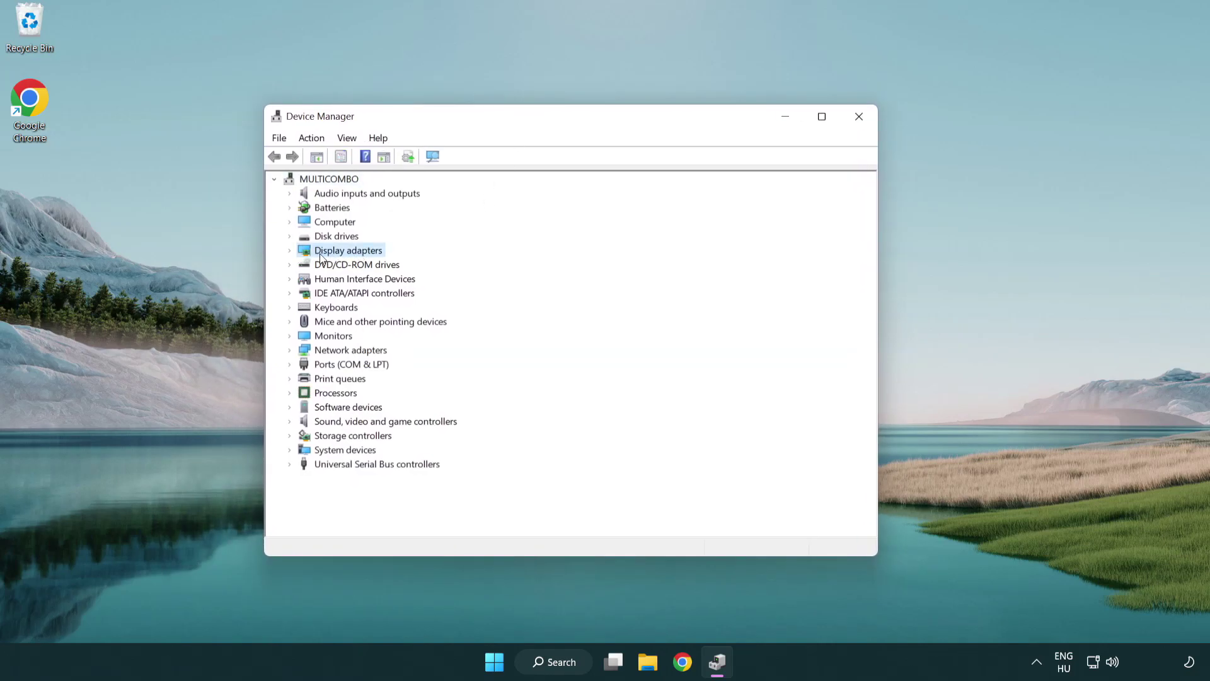
double_click(303, 252)
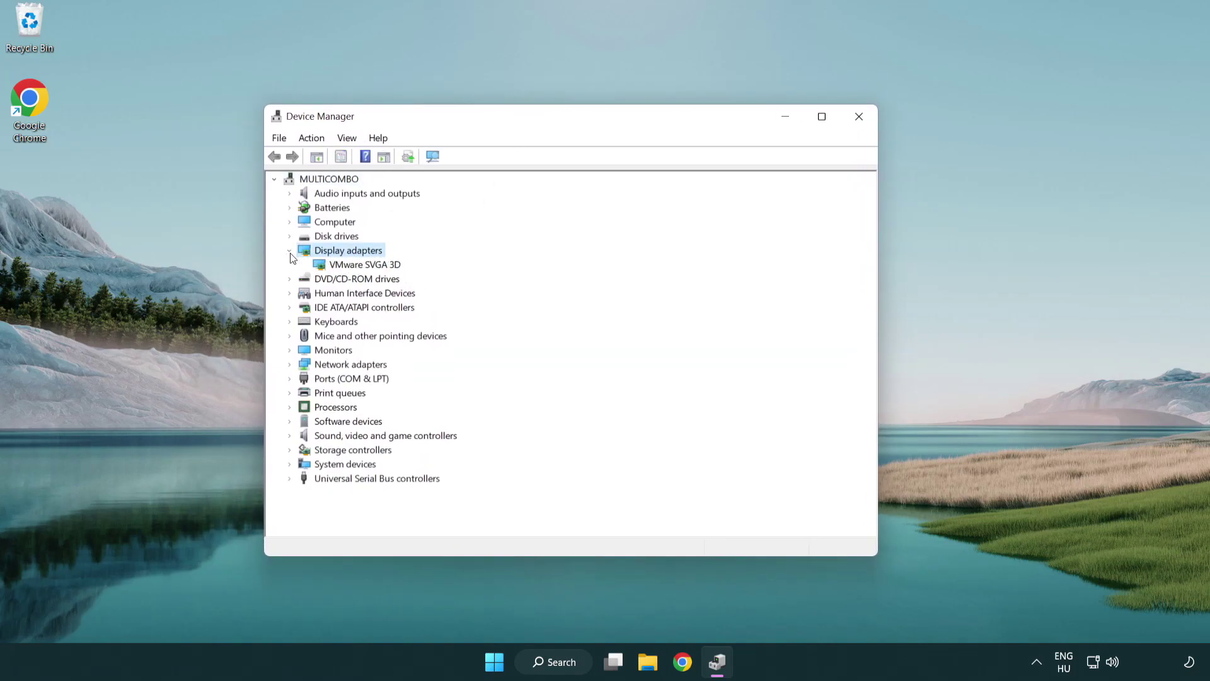
left_click(335, 268)
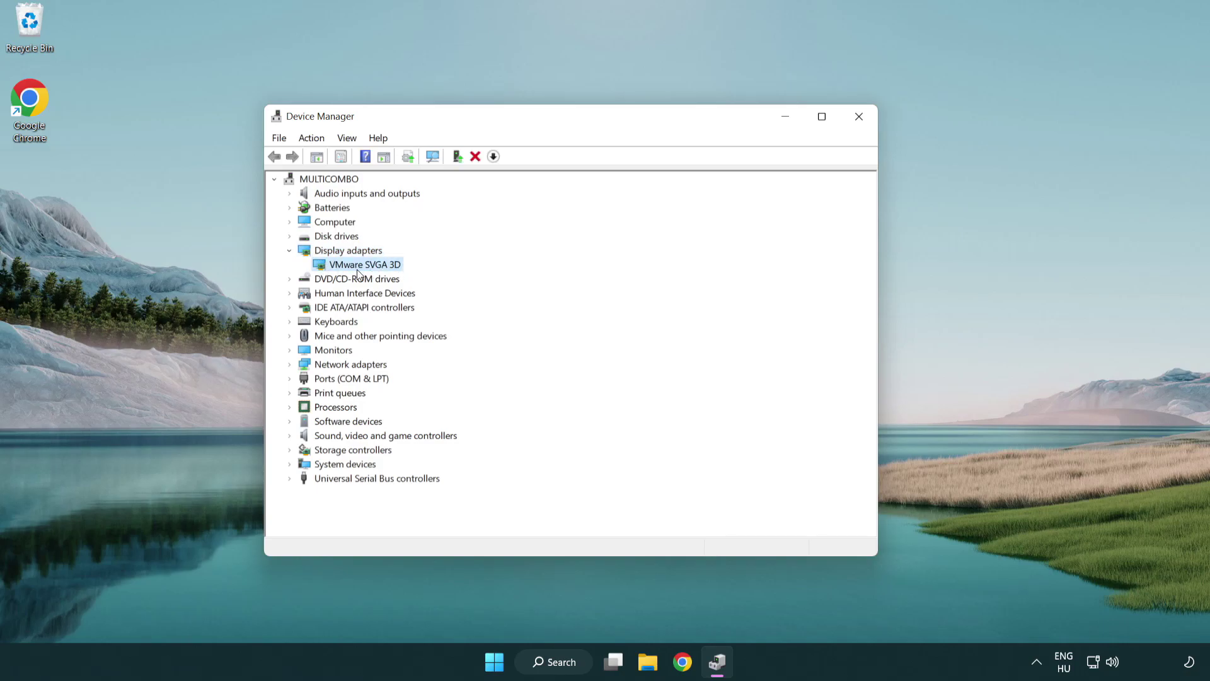
right_click(361, 270)
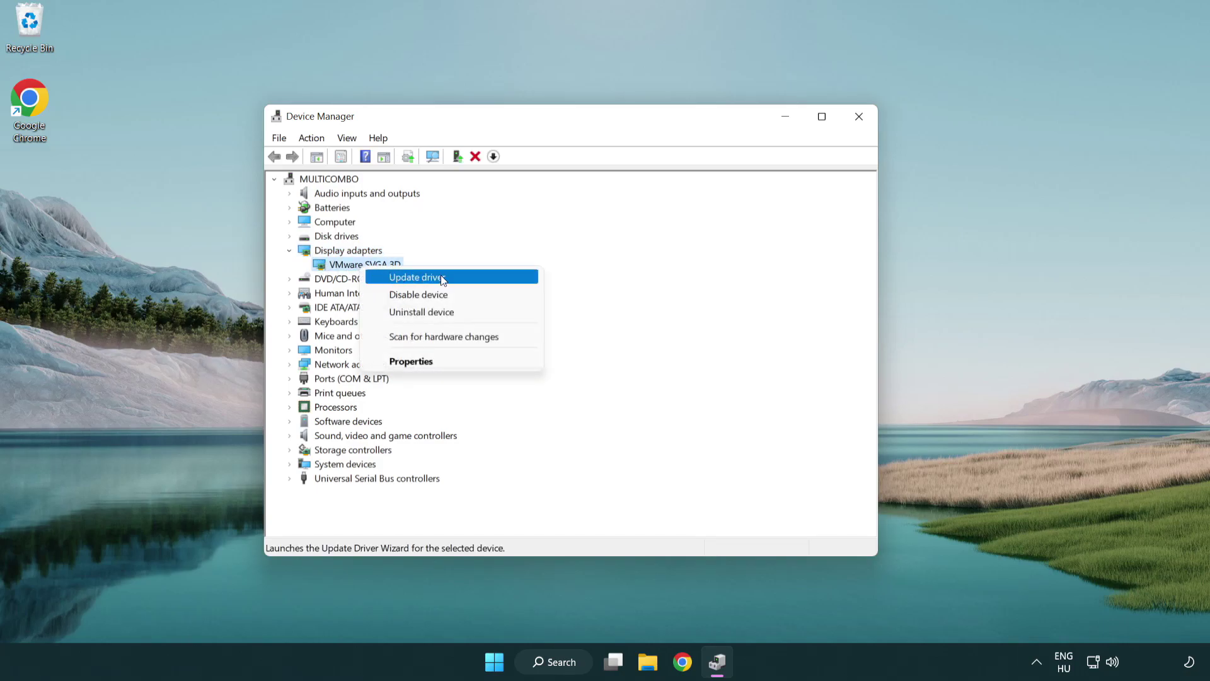
Step: Search automatically for VMware SVGA 3D drivers, then close the wizard once the best drivers are confirmed
left_click(475, 275)
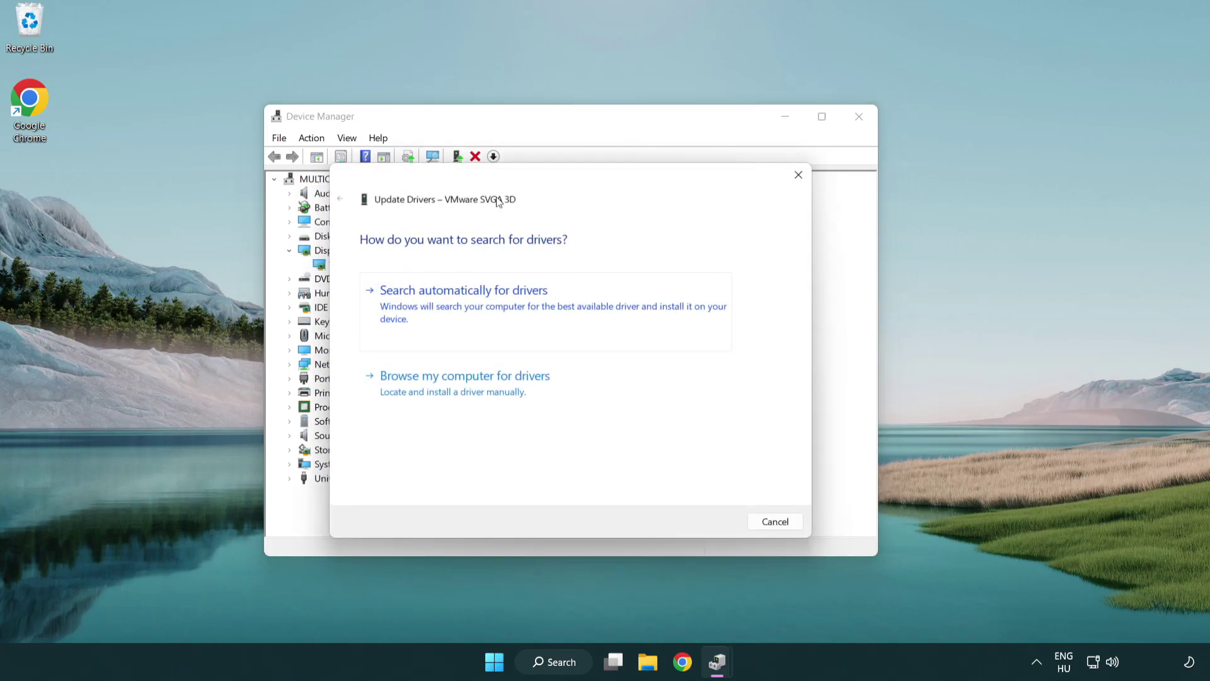
left_click_drag(505, 184, 529, 177)
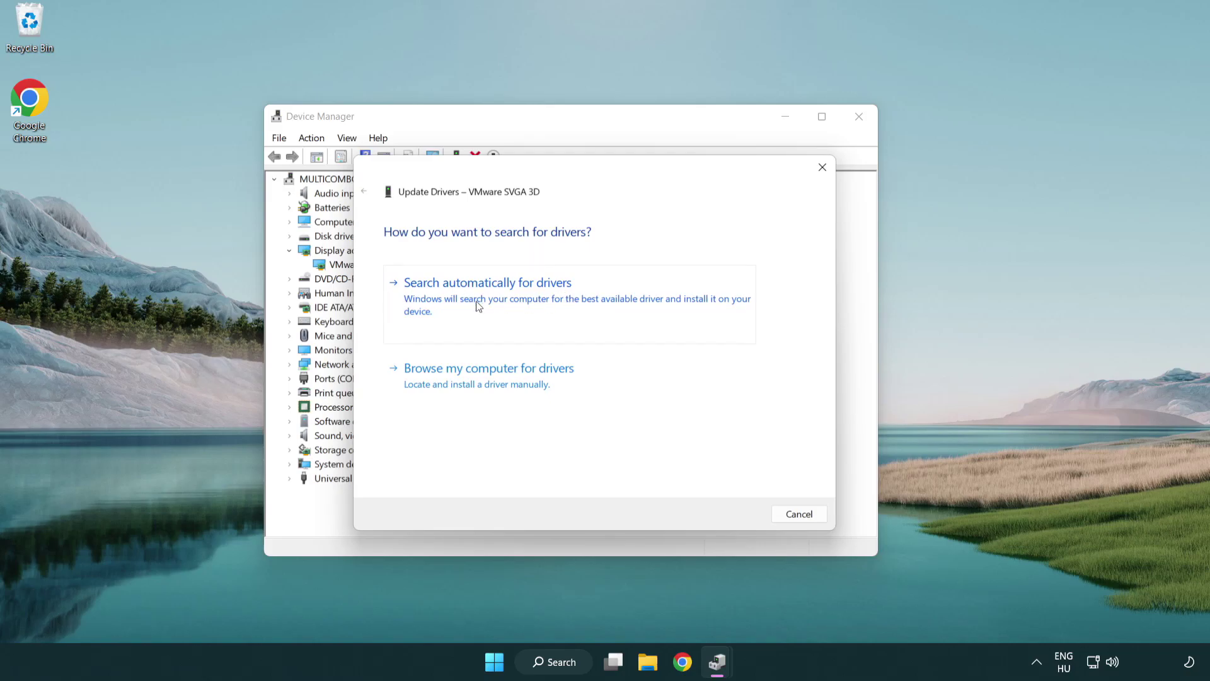
left_click(531, 293)
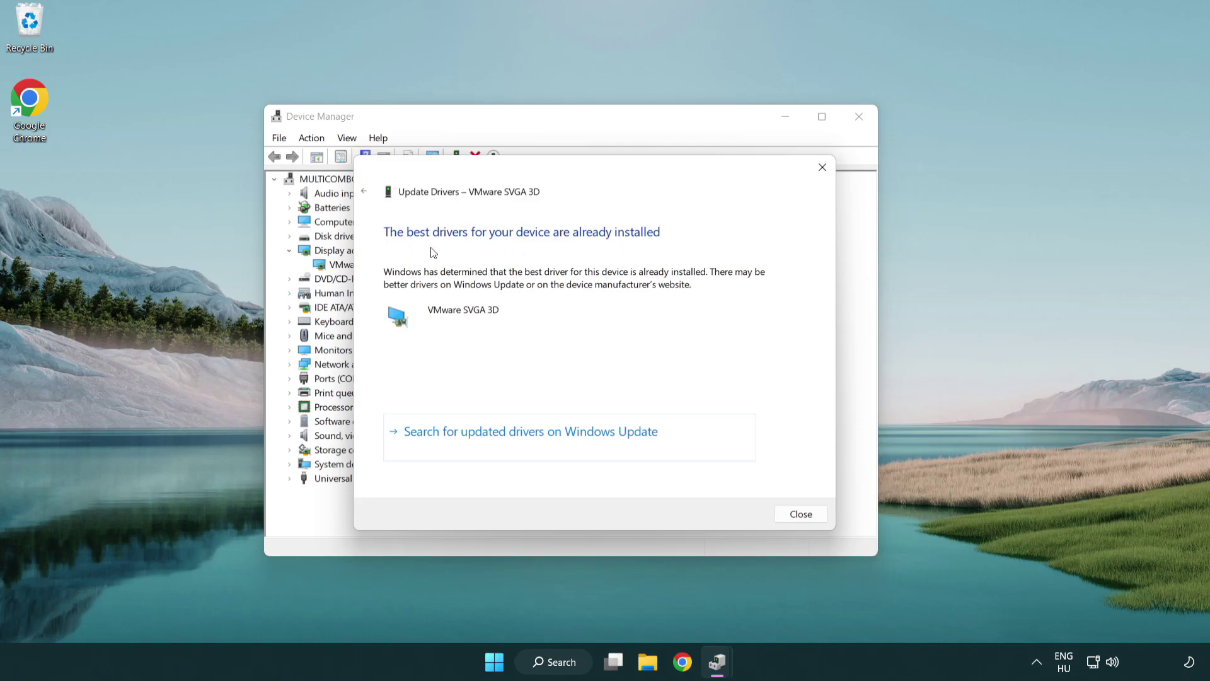
left_click(802, 517)
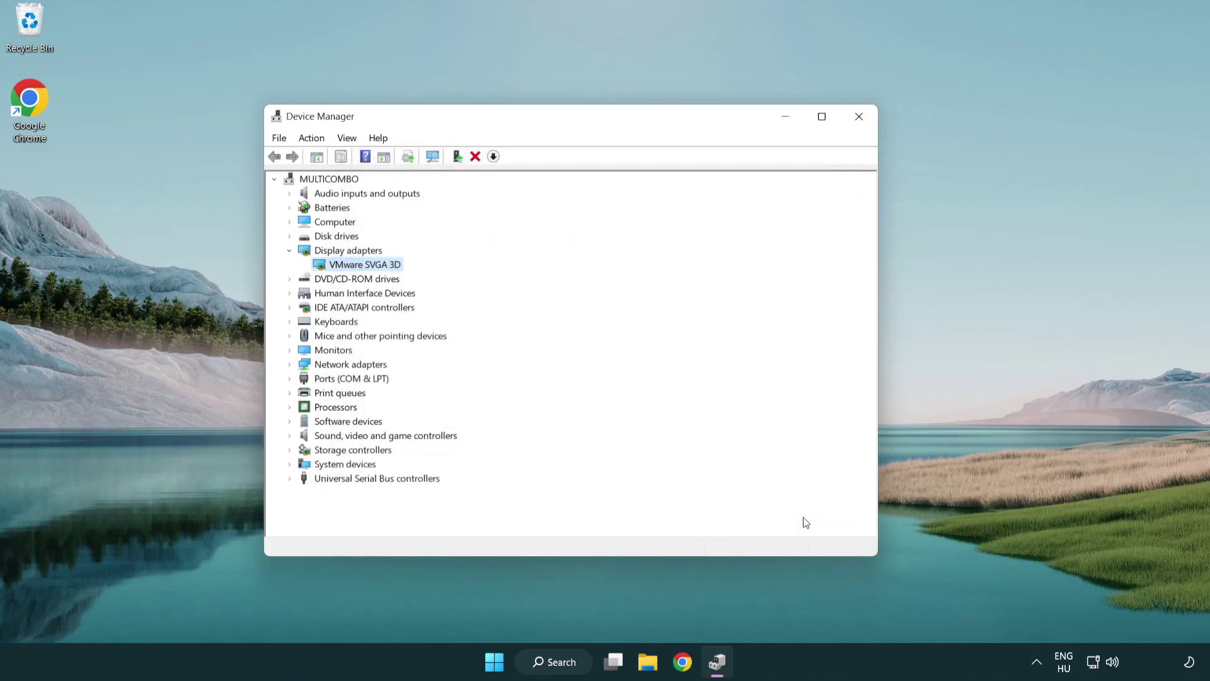
Step: Close Device Manager and start a Windows Search for 'update'
left_click(859, 117)
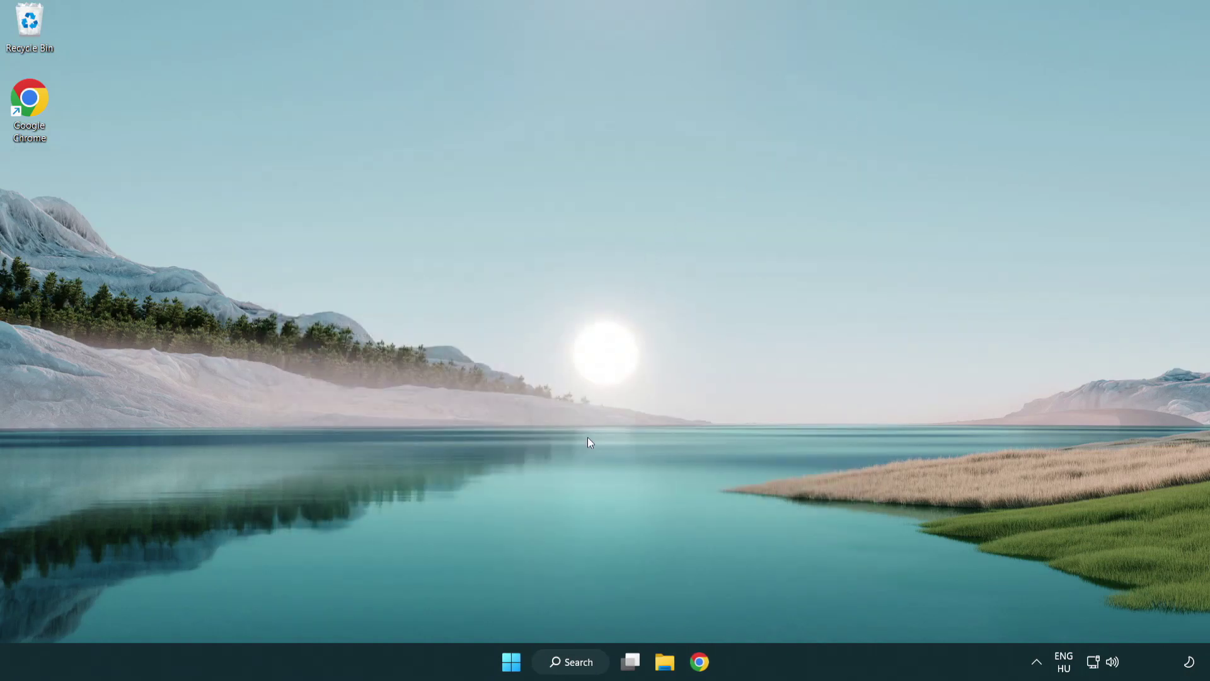
left_click(576, 661)
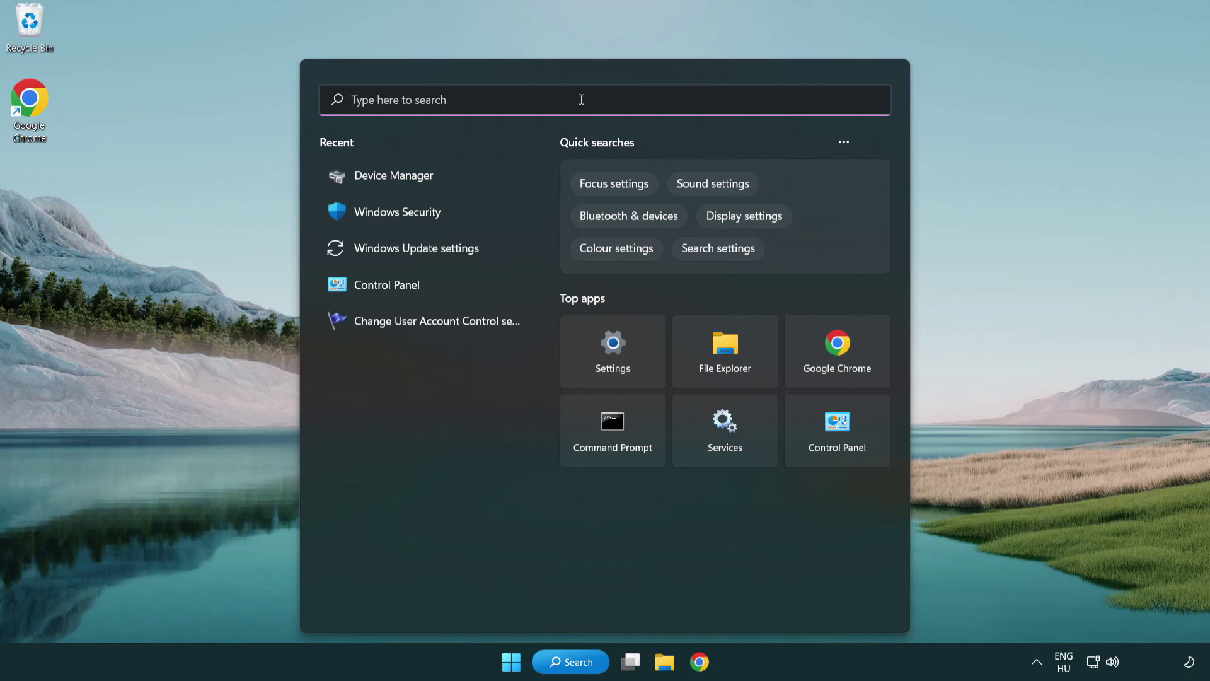
type("update")
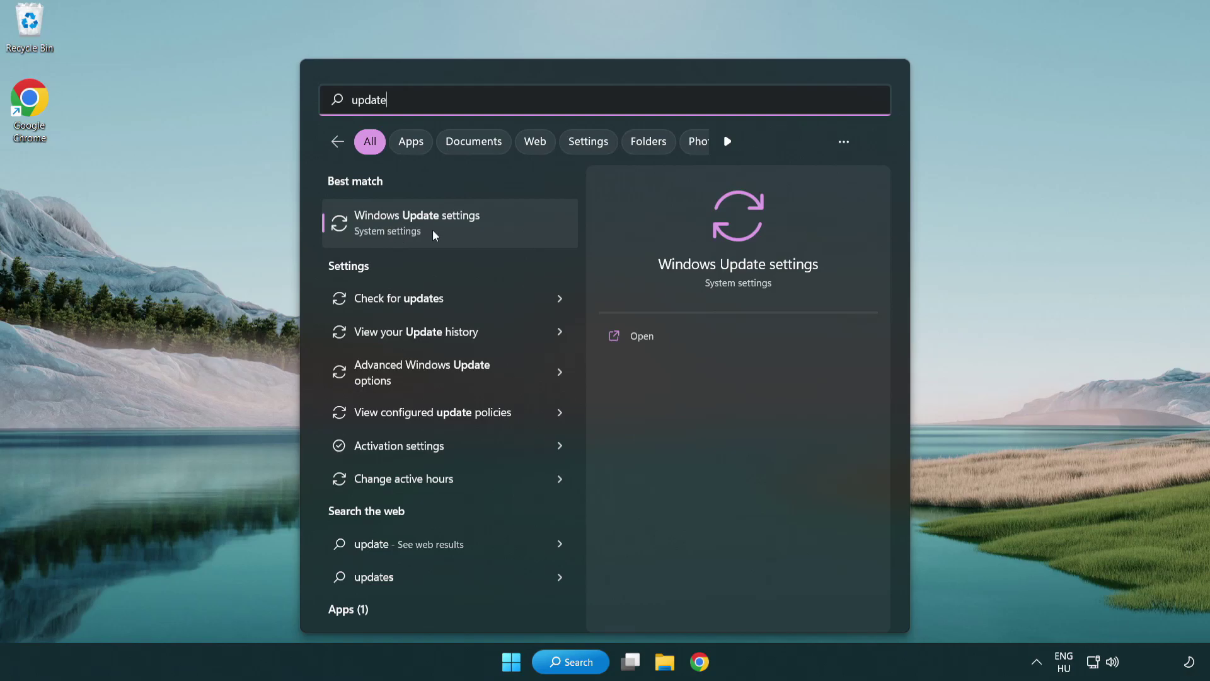
Step: Open Windows Update settings and run a fresh update check
left_click(470, 227)
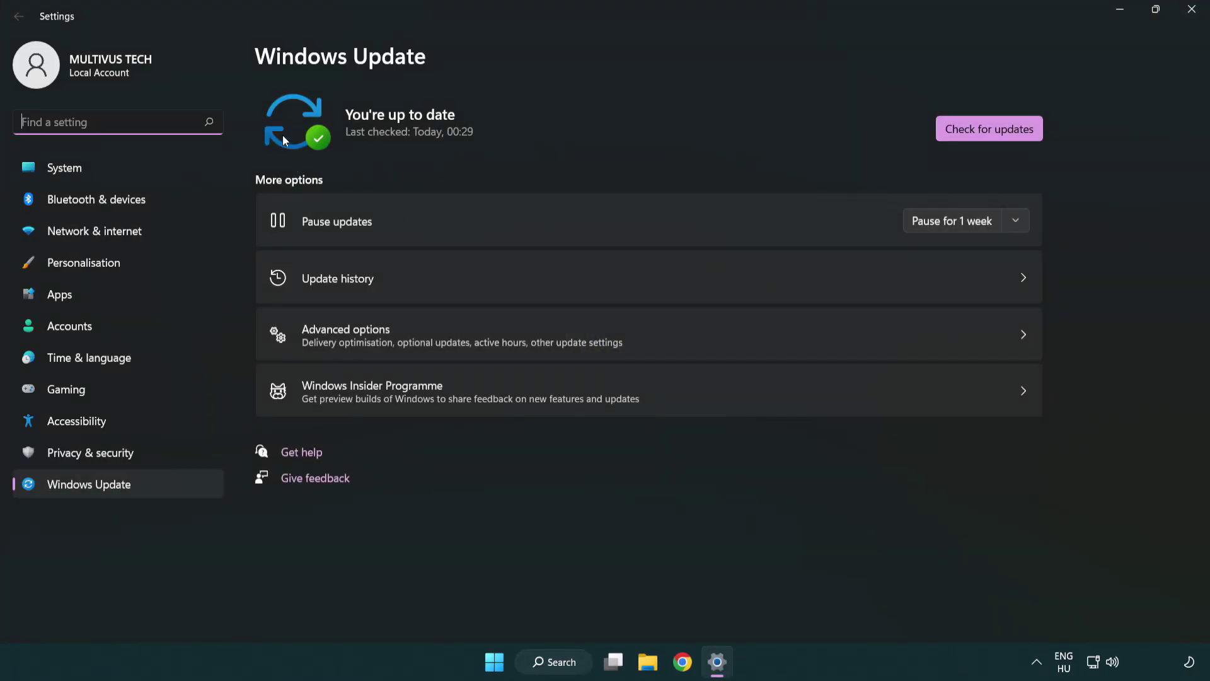
left_click(1014, 133)
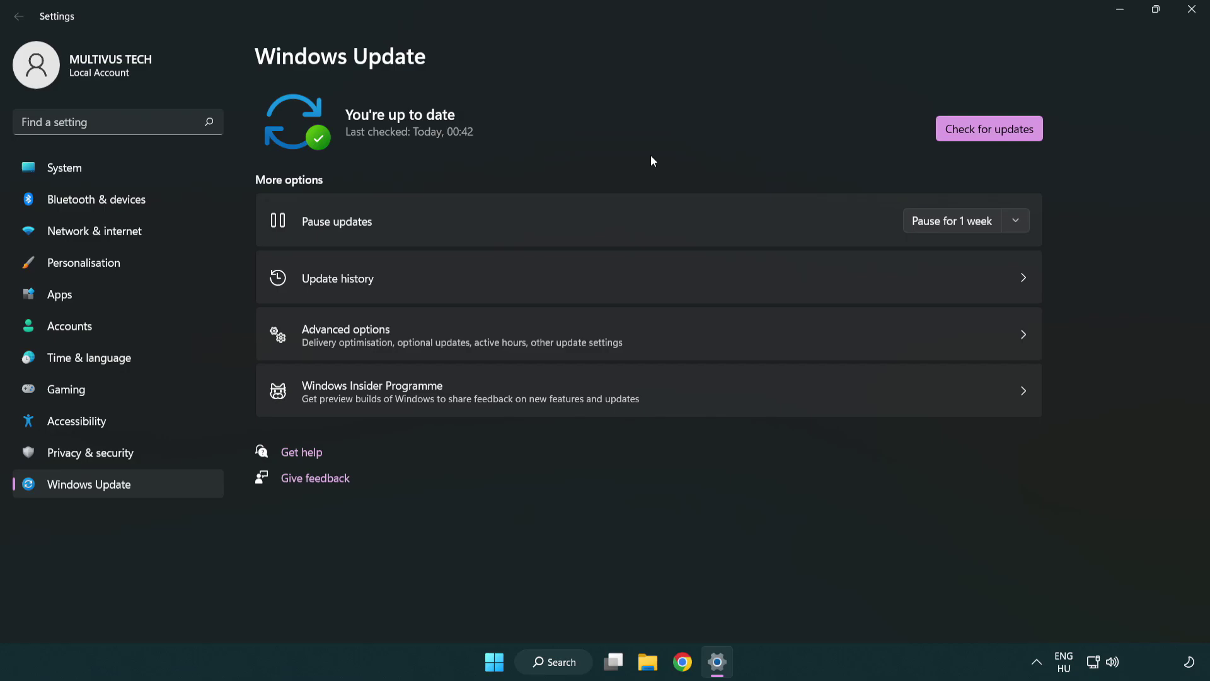
Step: Close Settings and open the YOUR NOT WORKING APP shortcut's Properties, centered on screen
left_click(1190, 17)
left_click(99, 112)
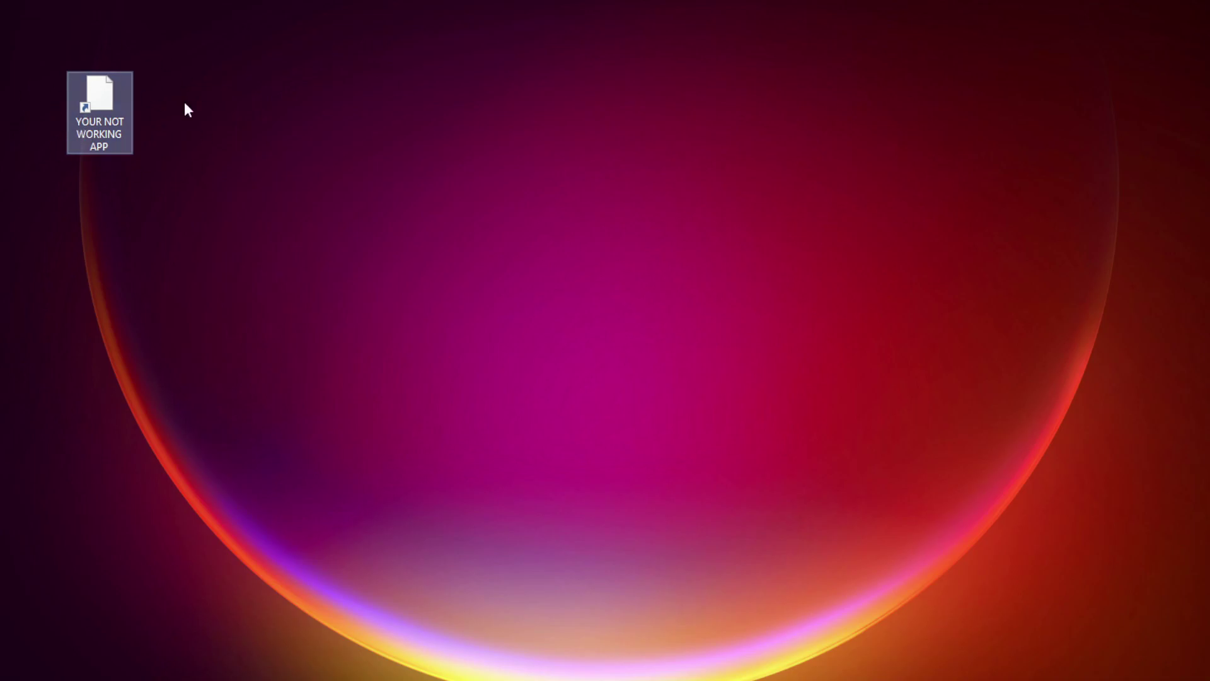
right_click(100, 90)
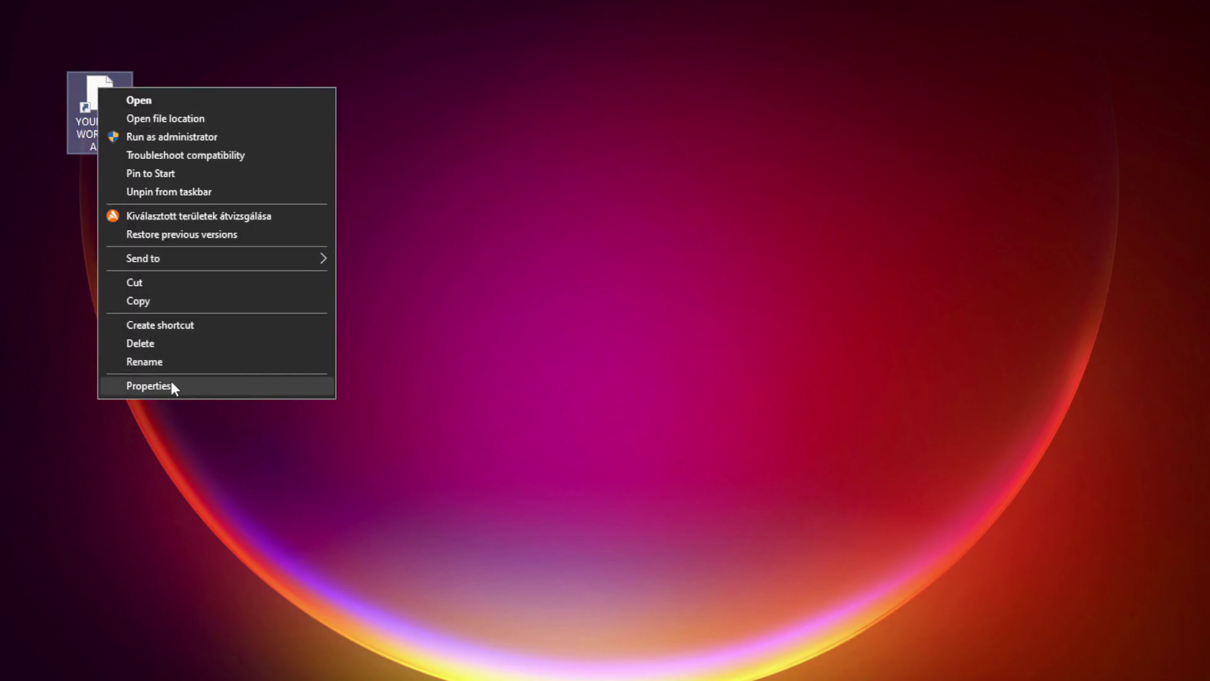
left_click(242, 384)
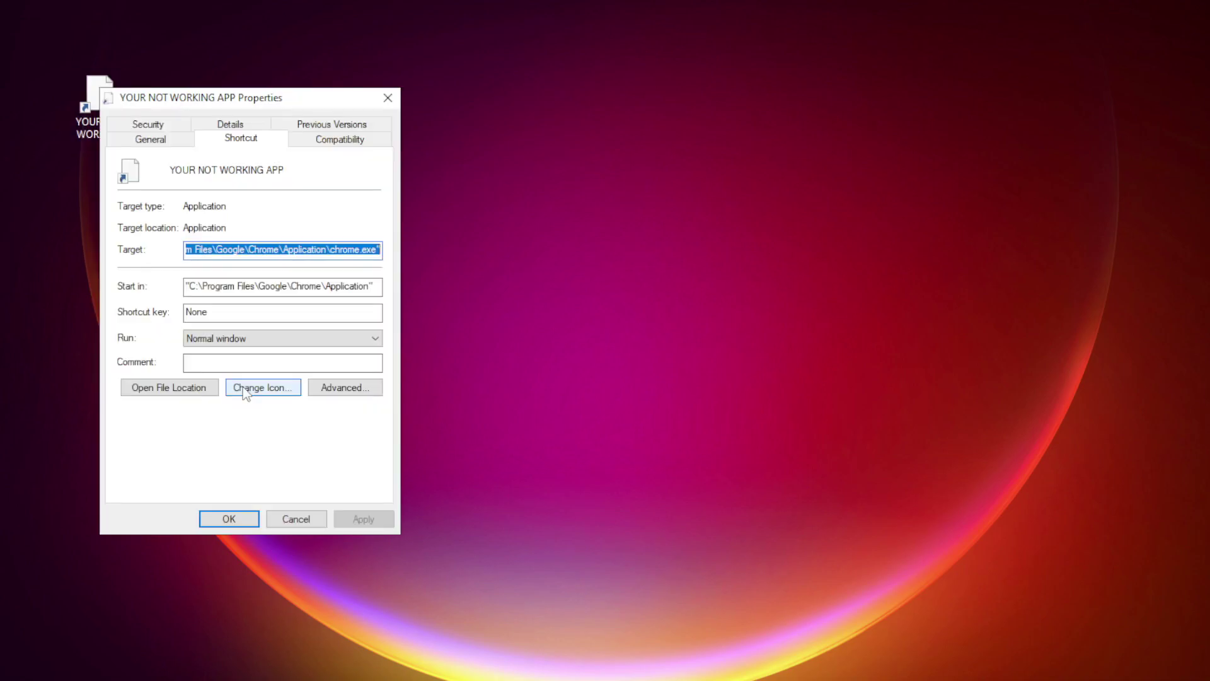
mouse_move(237, 95)
left_mouse_down()
mouse_move(499, 94)
mouse_move(616, 133)
left_mouse_up()
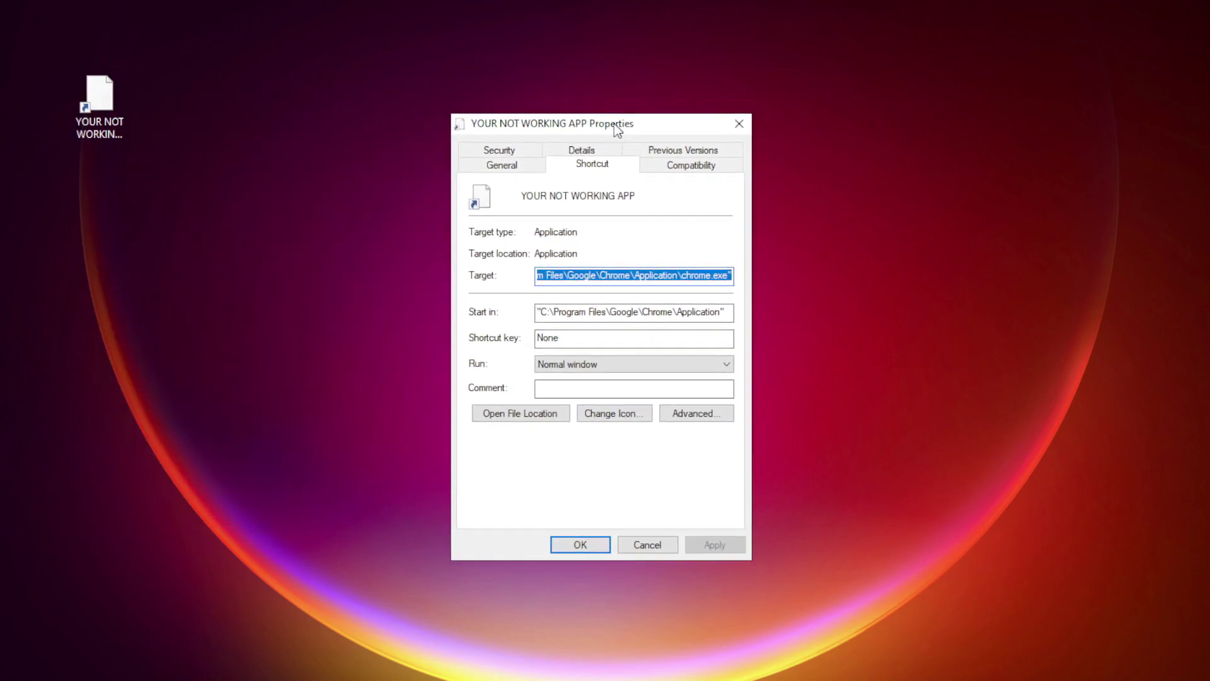
Step: Apply Windows 8 compatibility mode, disabled fullscreen optimizations and run-as-administrator to the app shortcut
left_click(695, 171)
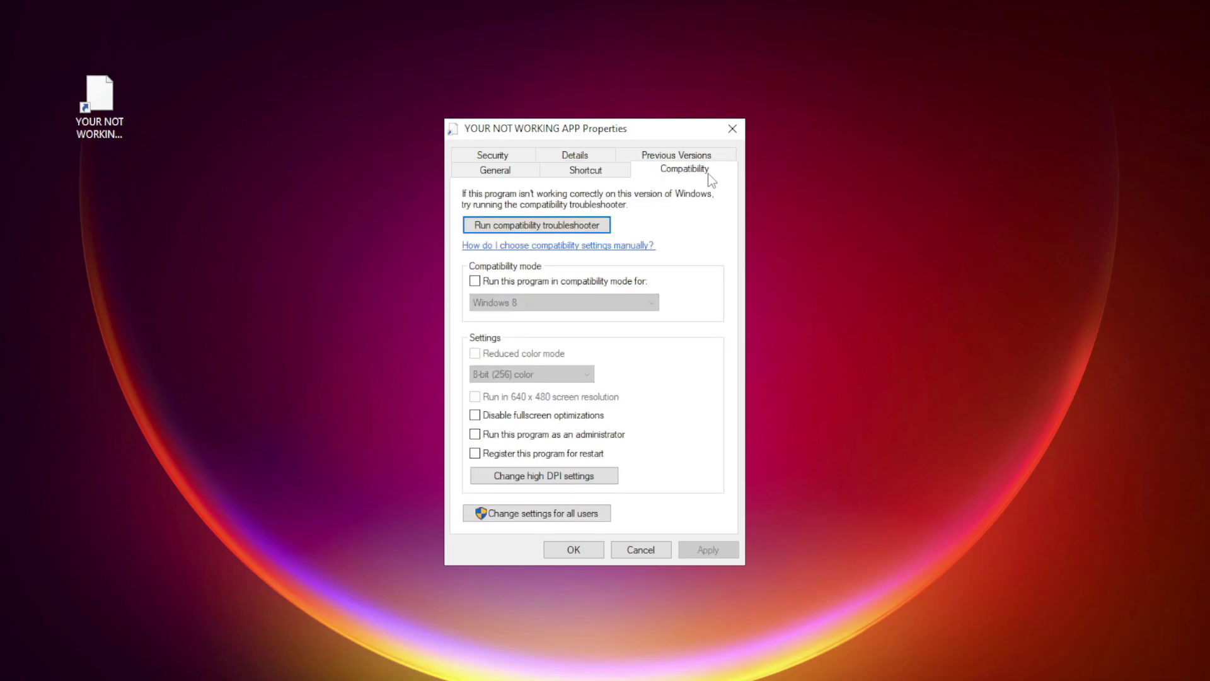
left_click(492, 281)
left_click(564, 302)
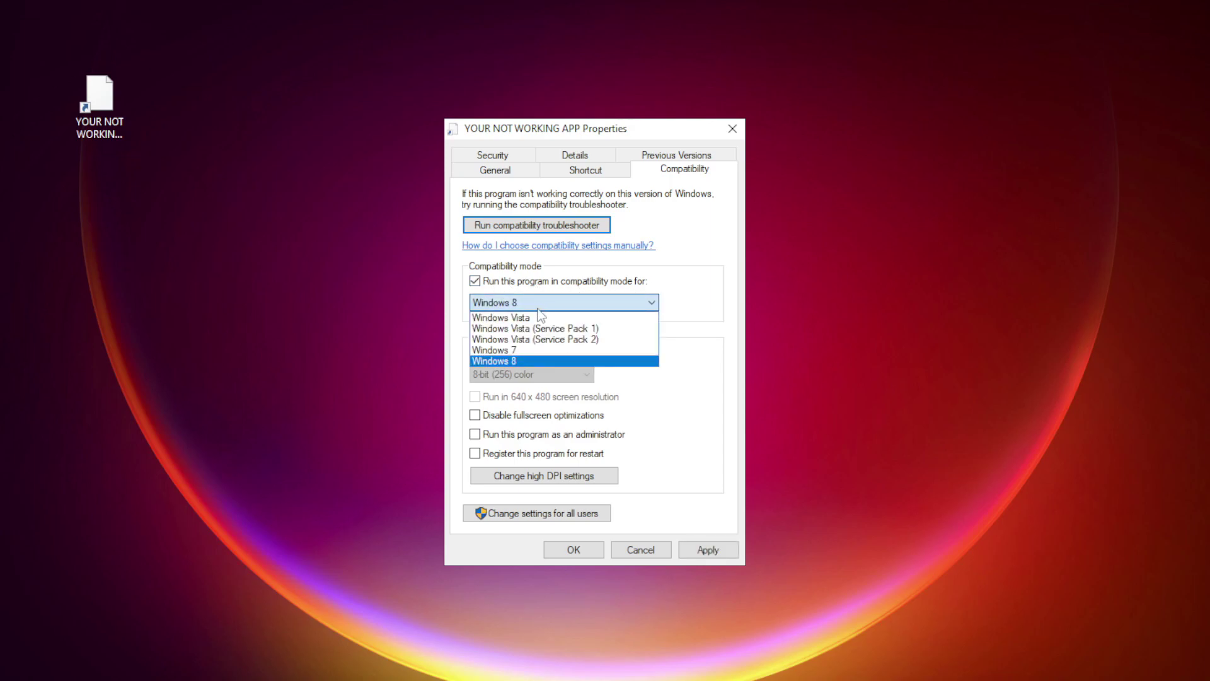
left_click(529, 361)
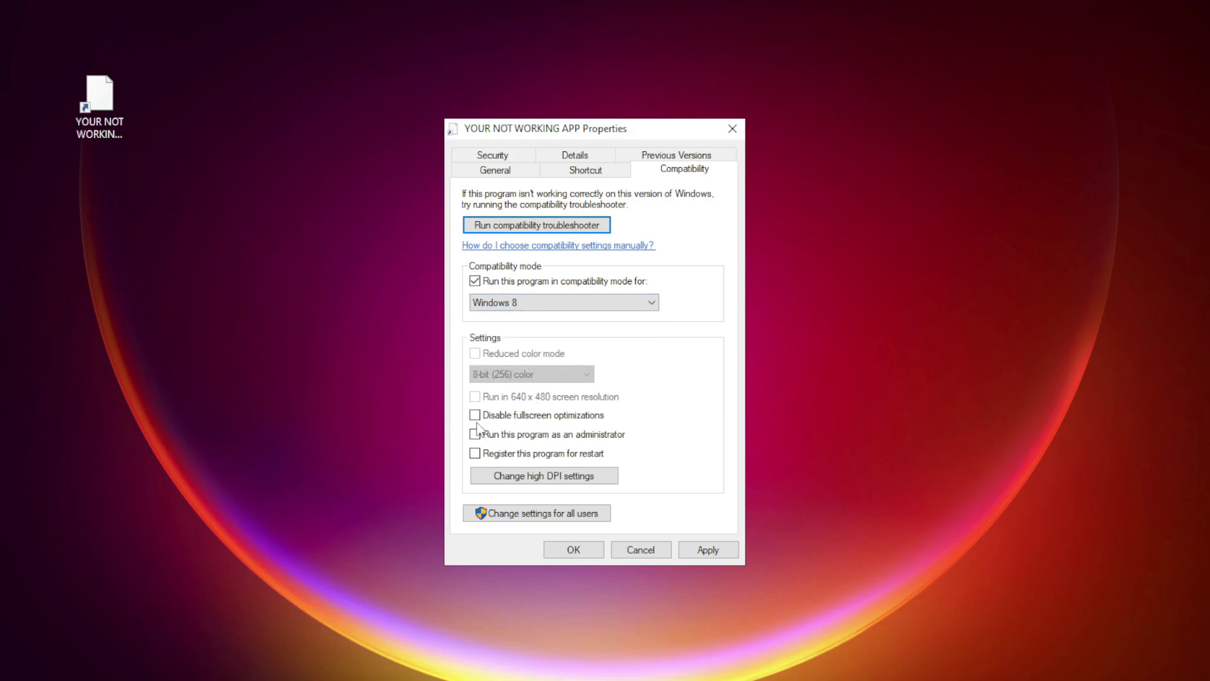
left_click(528, 419)
left_click(513, 441)
left_click(708, 550)
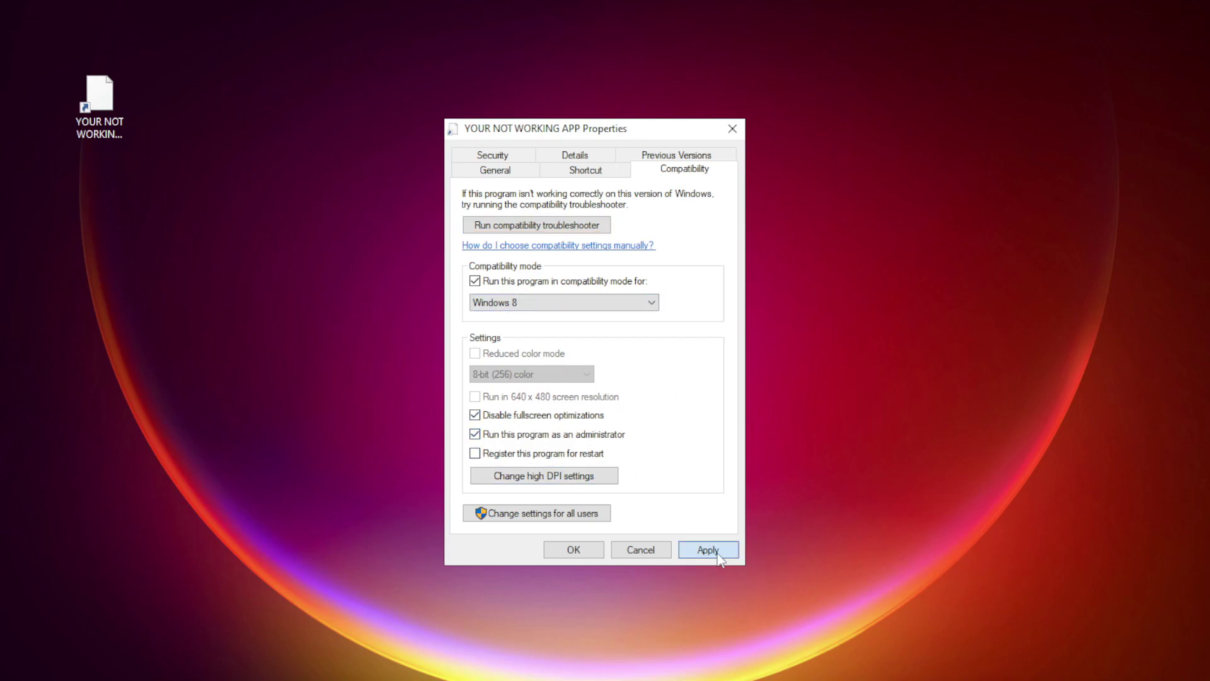
left_click(573, 549)
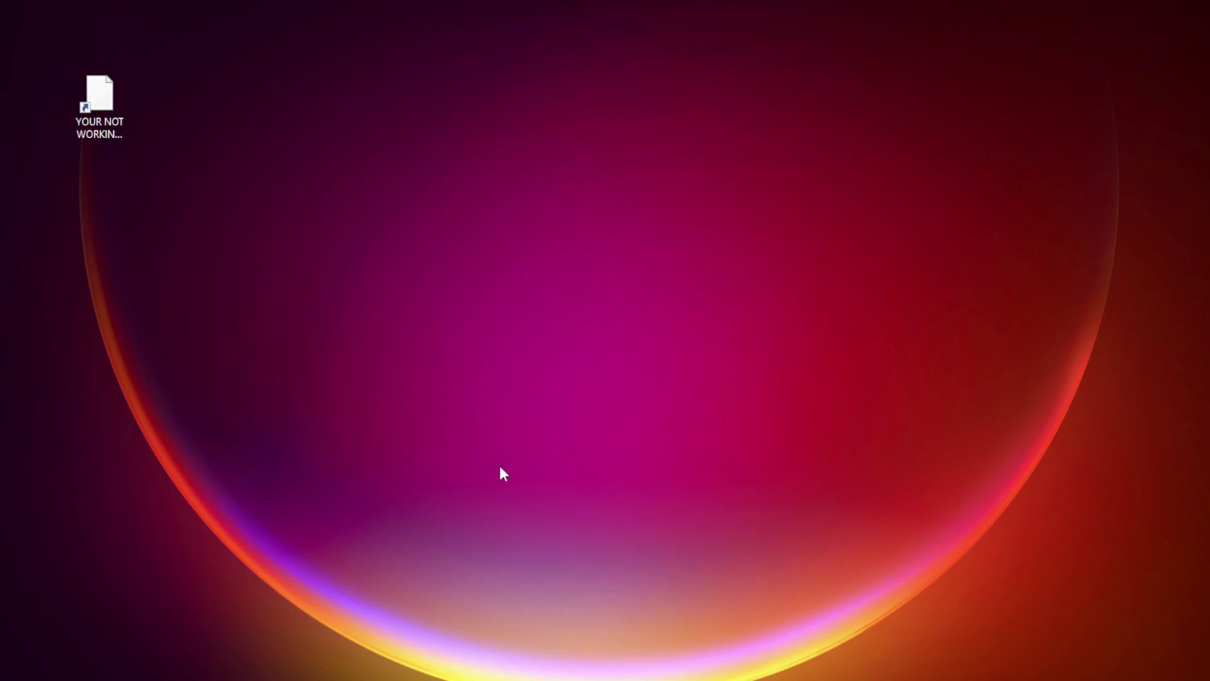
Step: Select the app shortcut, then right-click Start to show the Win+X menu
left_click(93, 104)
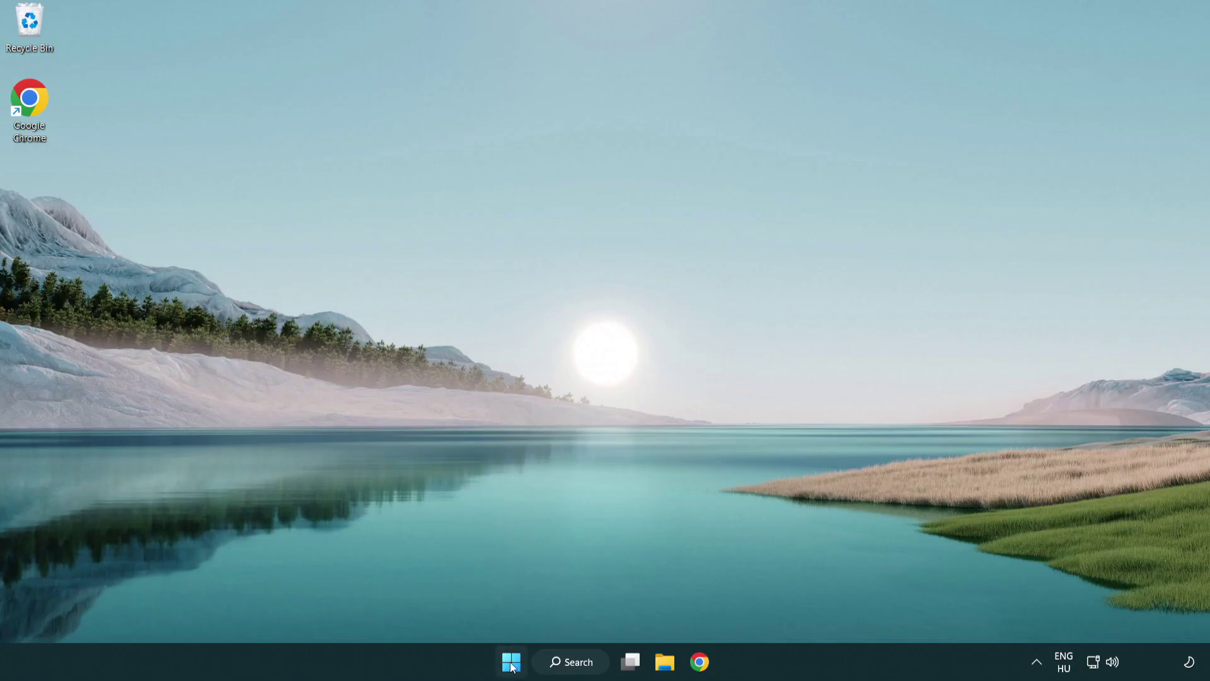
right_click(512, 662)
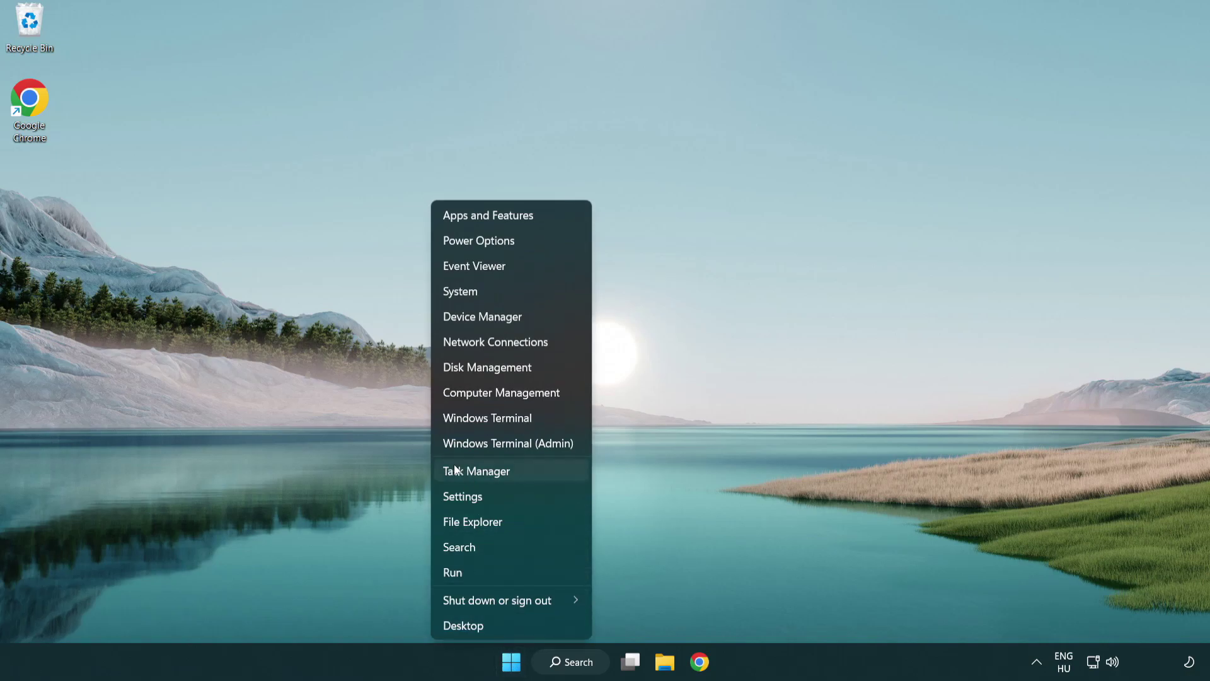
Step: Disable Terminal, Phone Link, Cortana and Windows Security notification on Task Manager's Startup tab
left_click(534, 476)
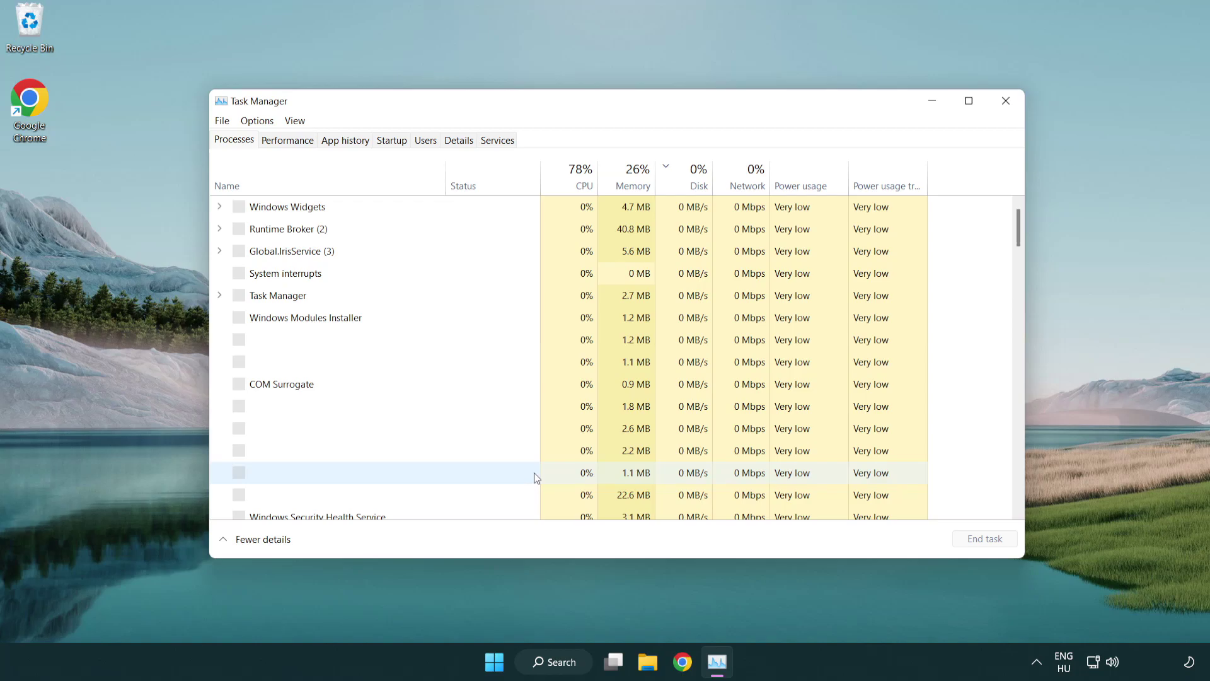
left_click(391, 139)
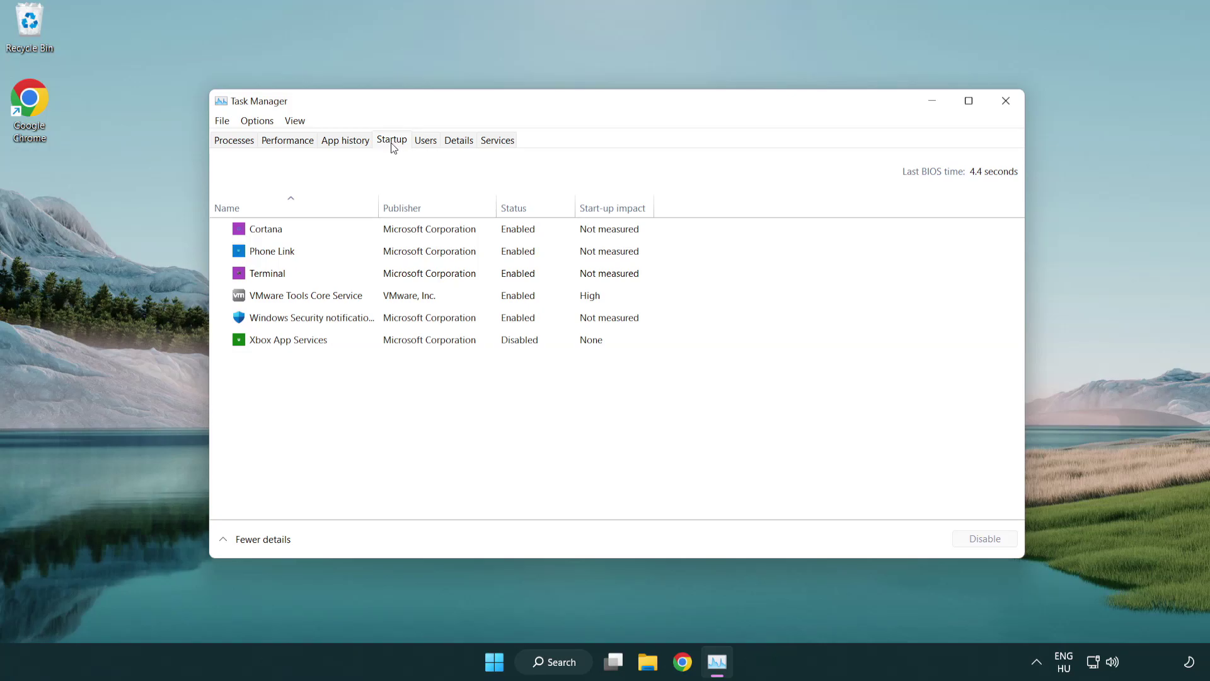
left_click(397, 273)
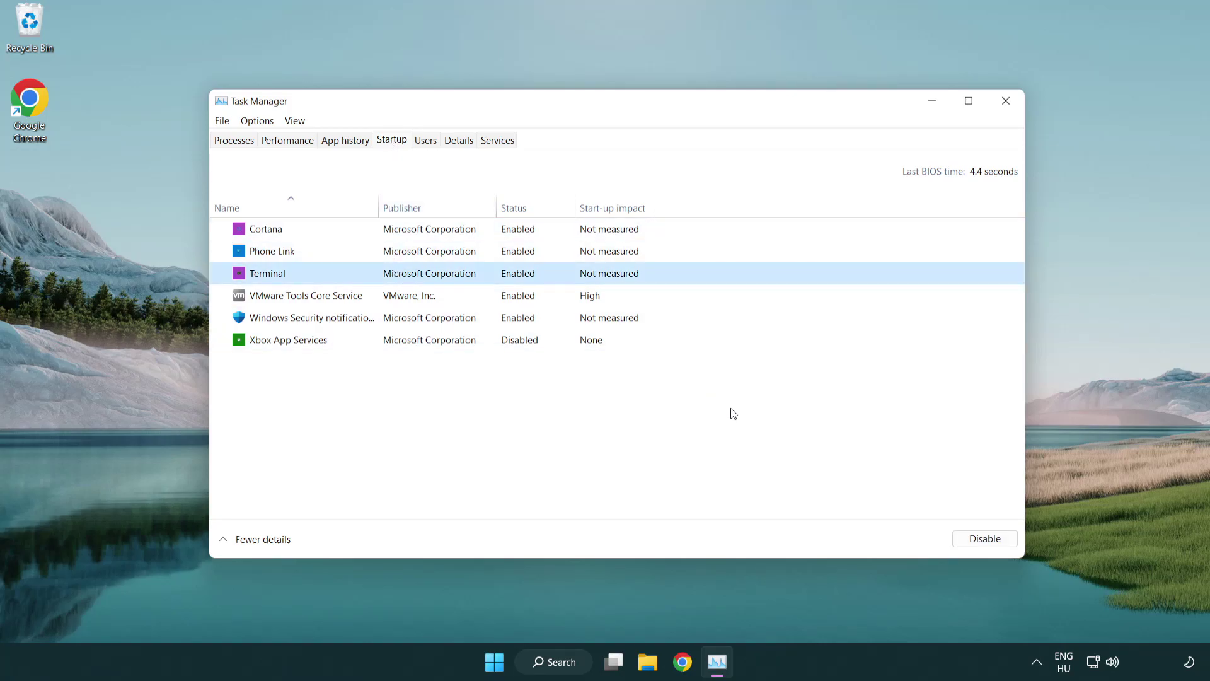
left_click(984, 538)
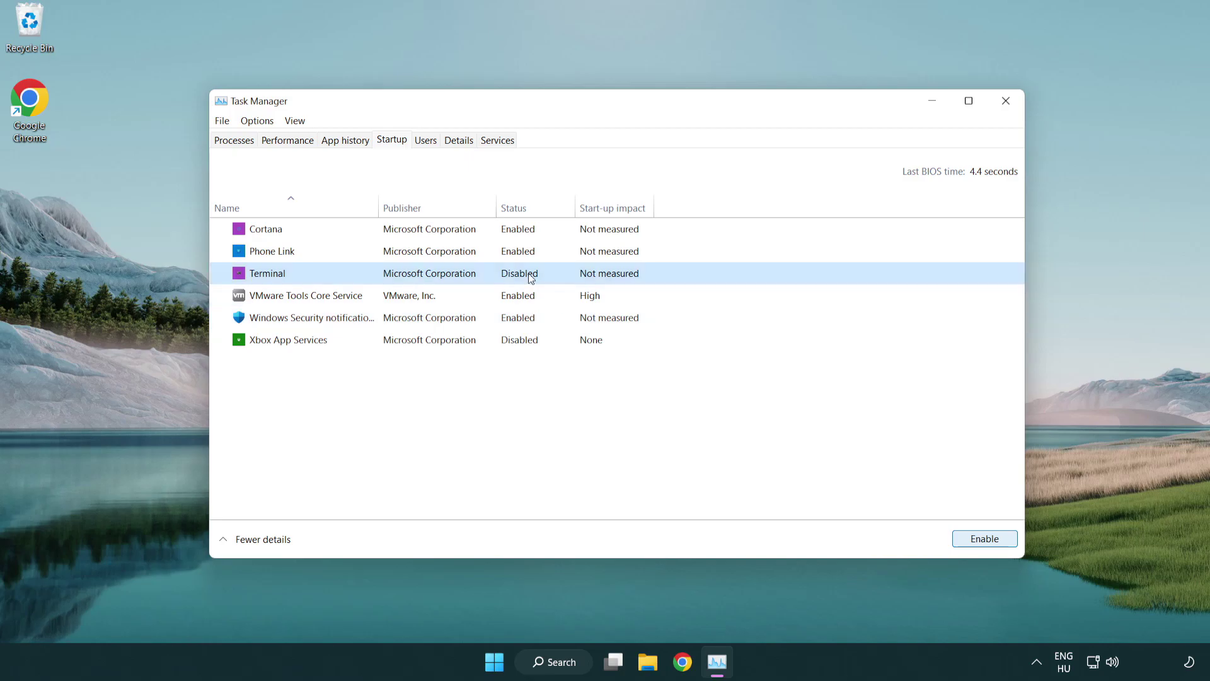
left_click(510, 251)
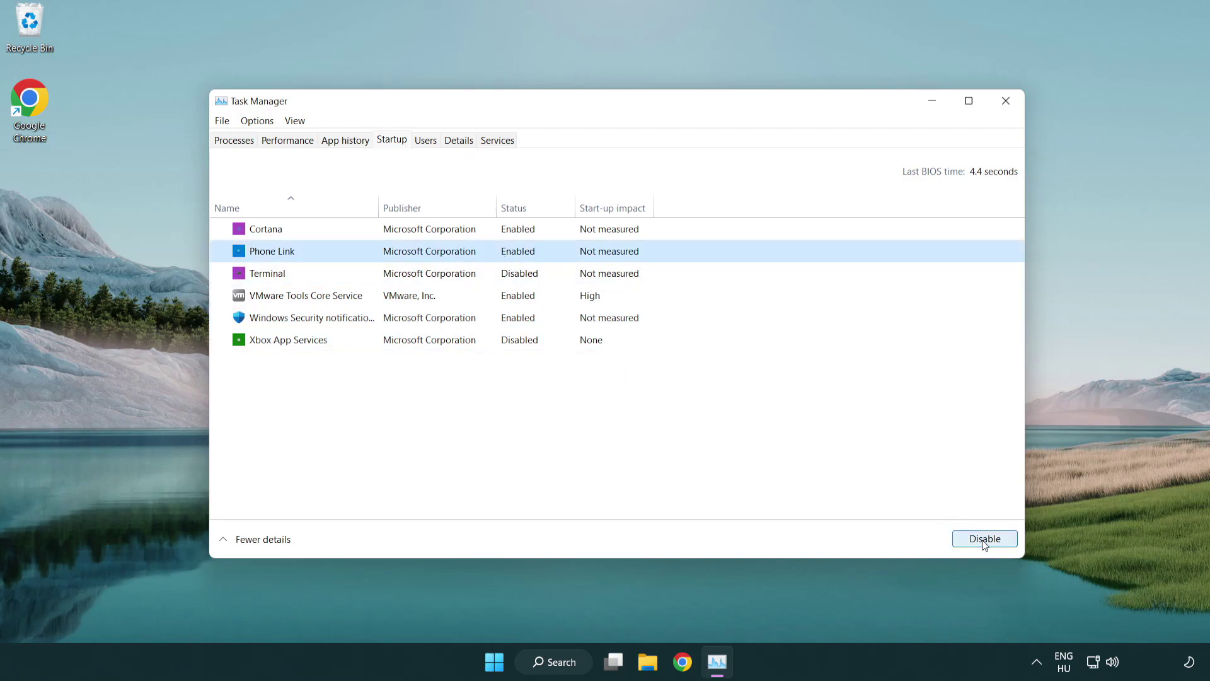
left_click(984, 539)
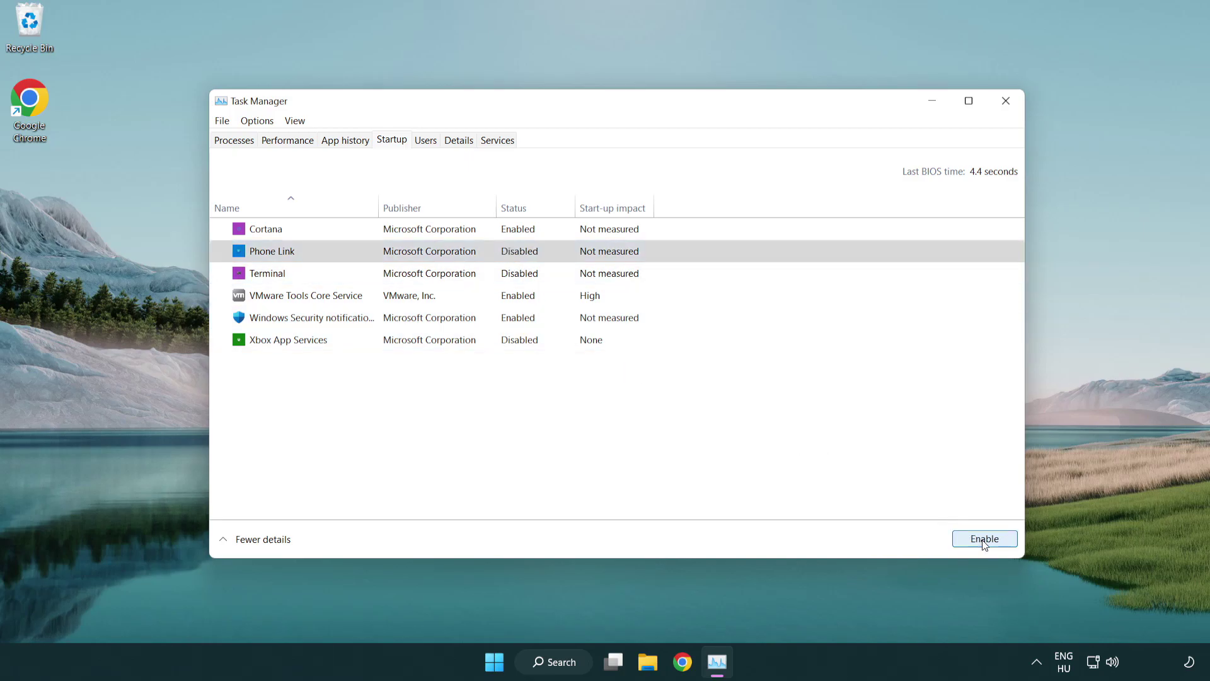
left_click(432, 230)
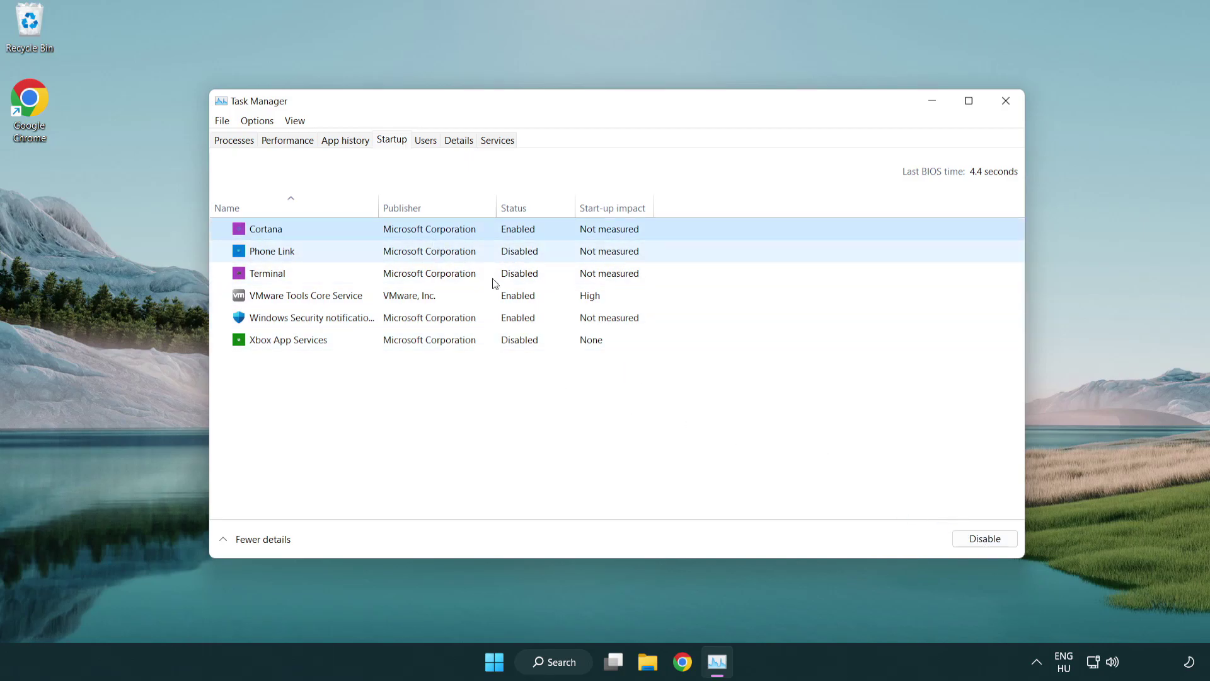
left_click(985, 539)
left_click(578, 321)
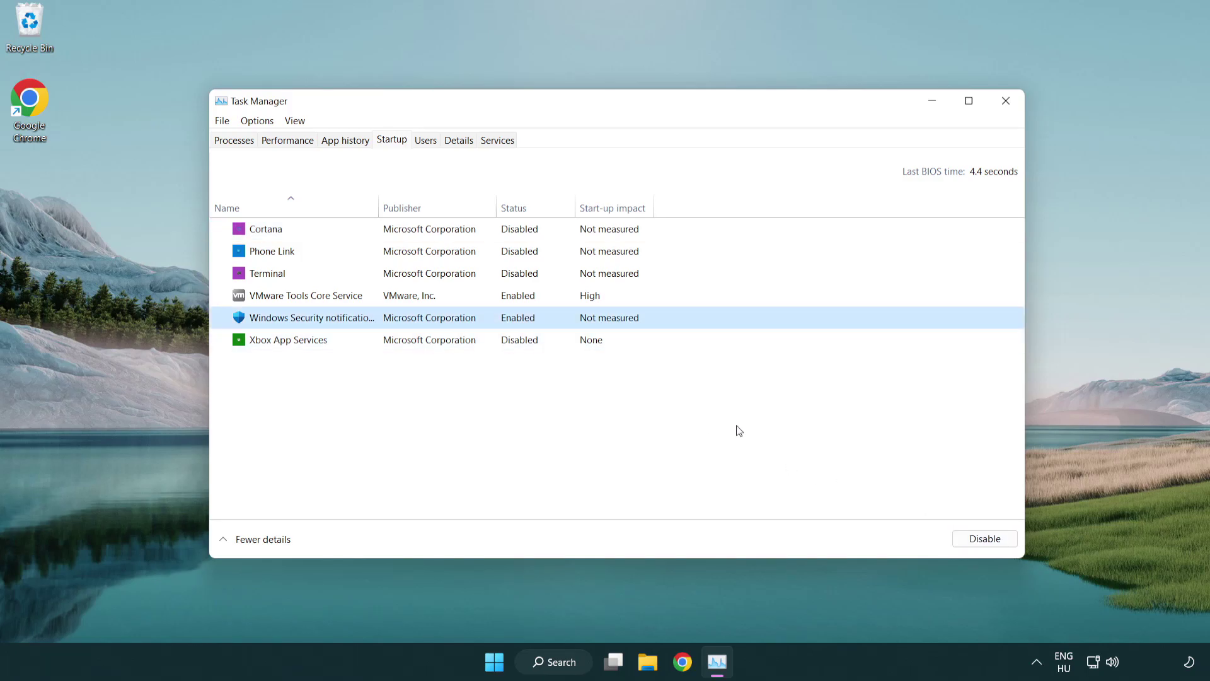
left_click(984, 539)
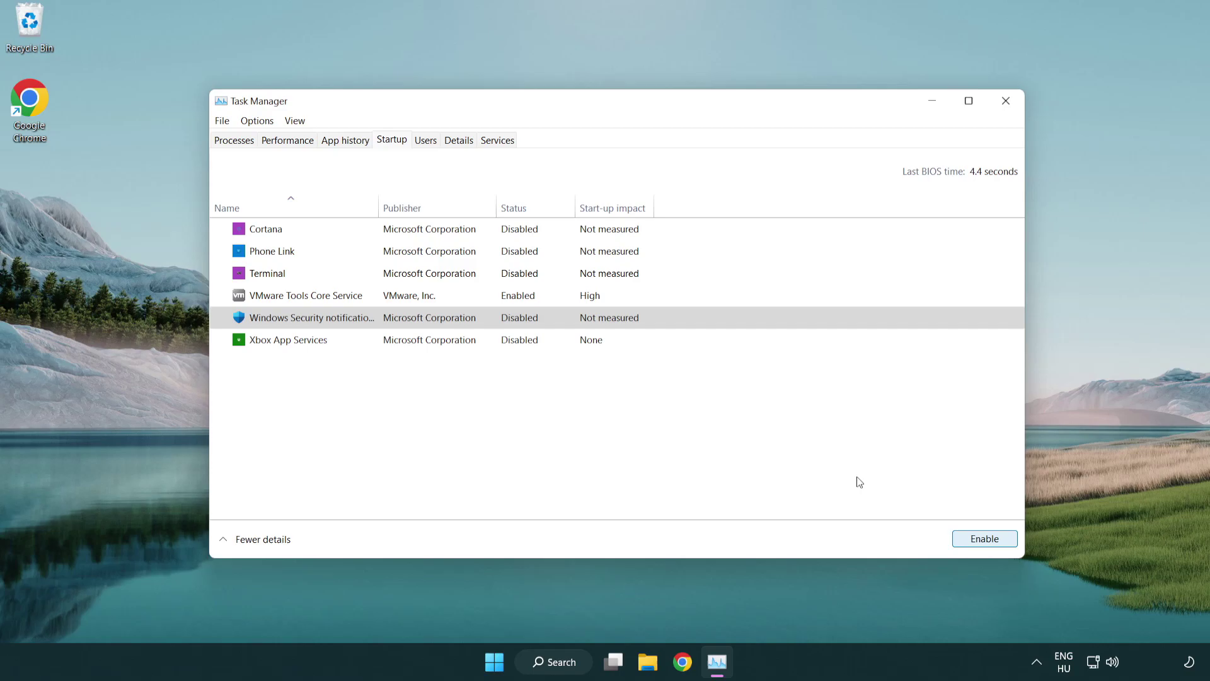
Step: Close Task Manager and download the DirectX End-User Runtime Web Installer from Microsoft's page in Chrome
left_click(1006, 100)
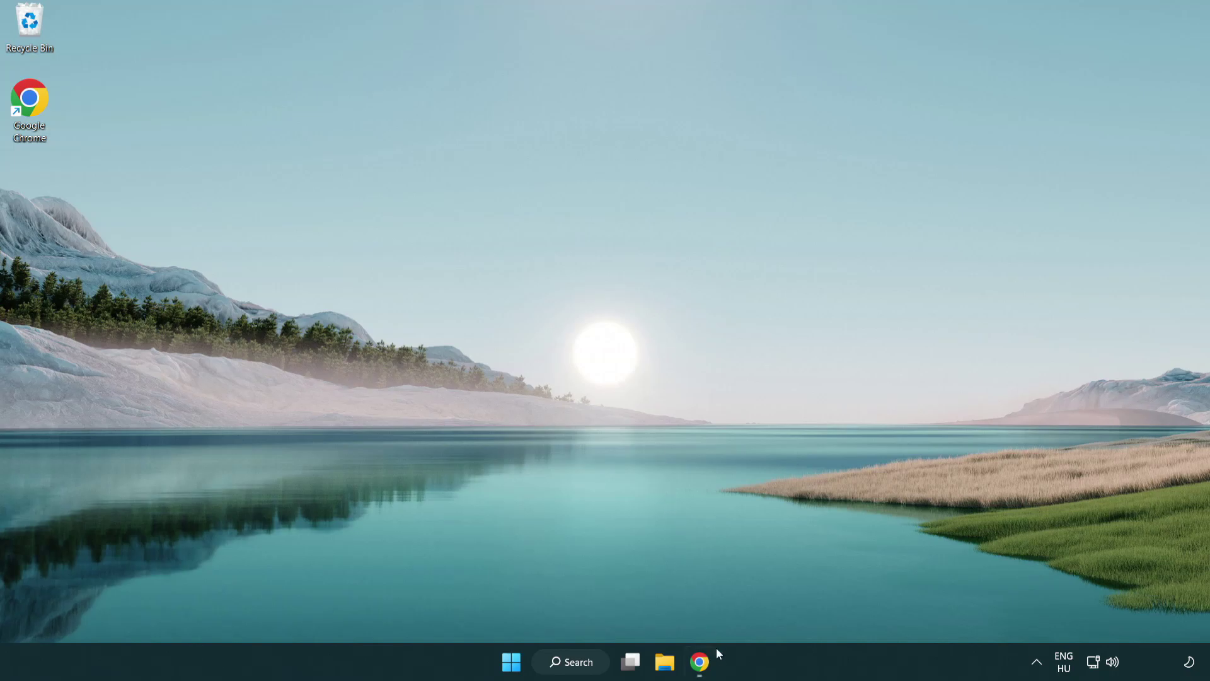
left_click(701, 661)
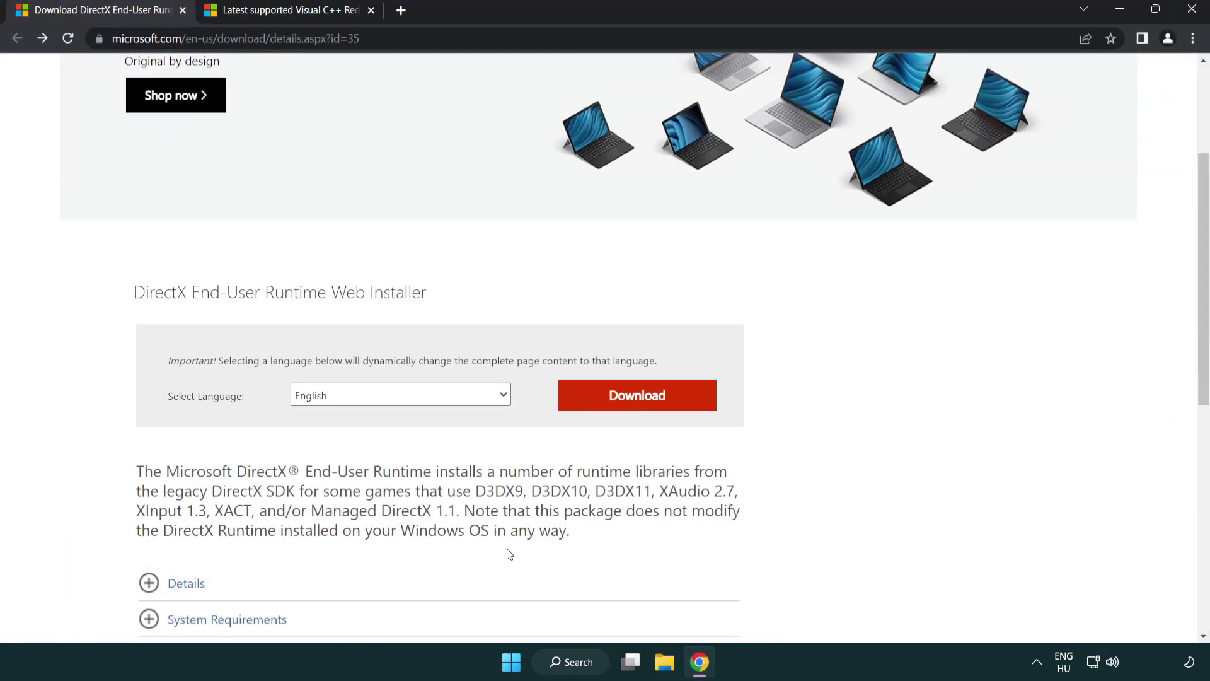
scroll(399, 327, "up", 3)
left_click(425, 37)
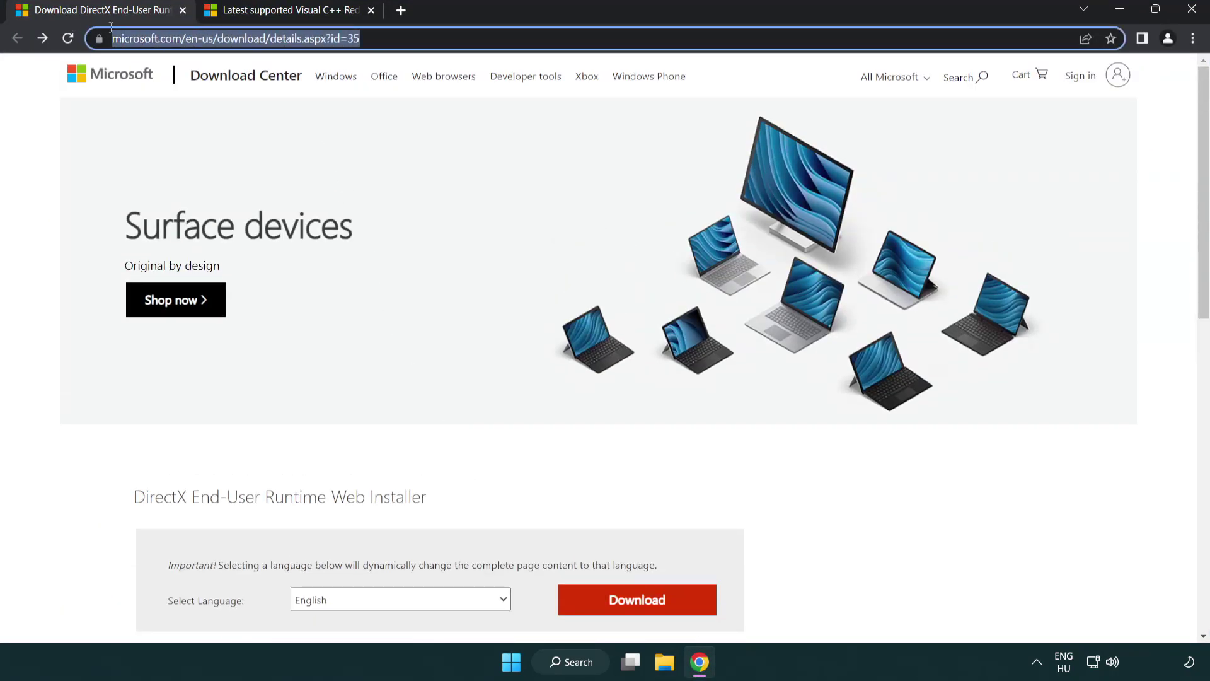
left_click(426, 38)
left_click(1159, 274)
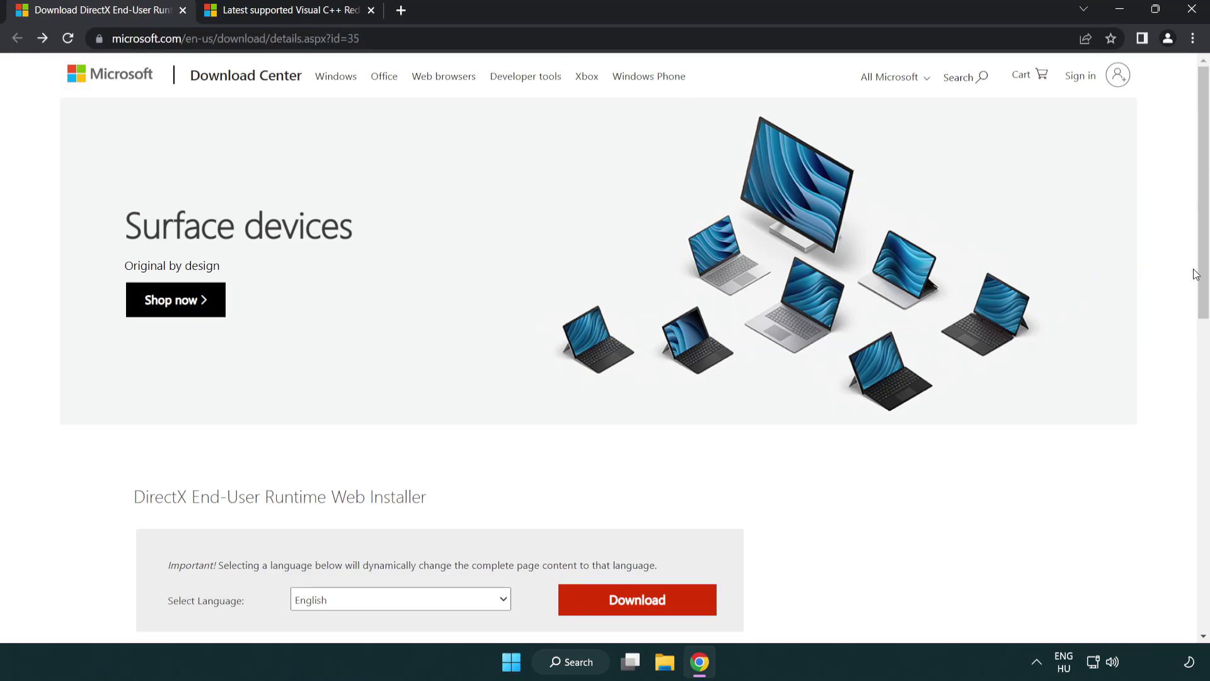
left_click_drag(1196, 274, 1195, 352)
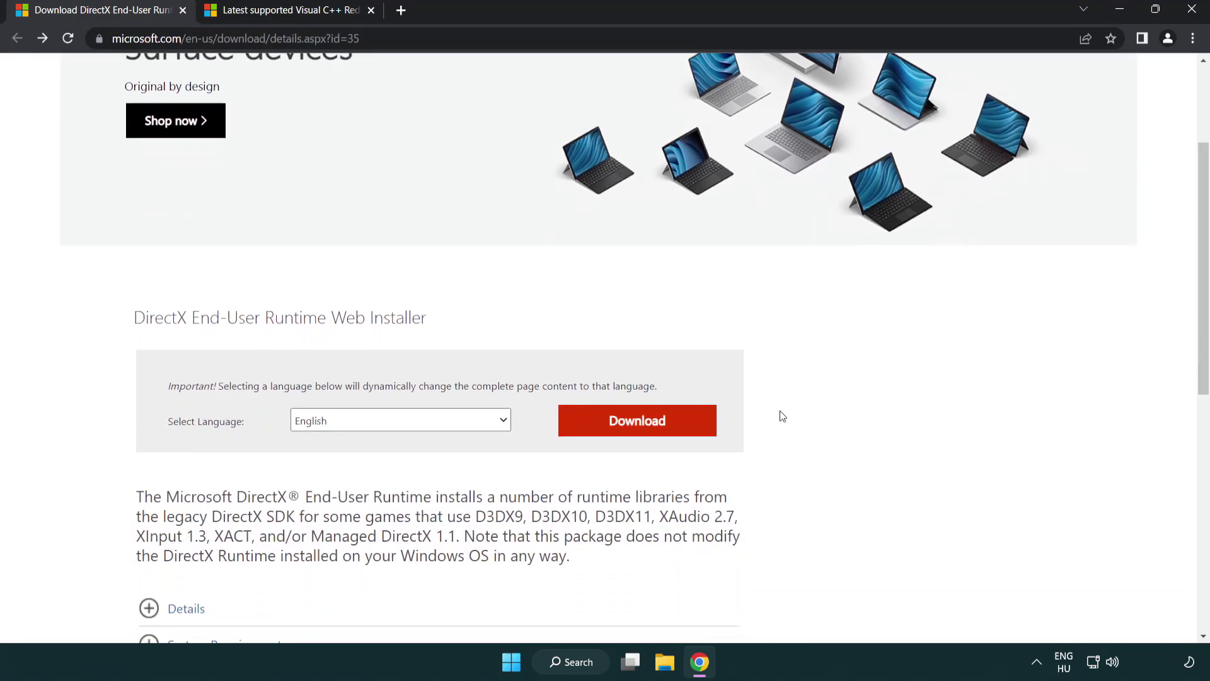
left_click(641, 430)
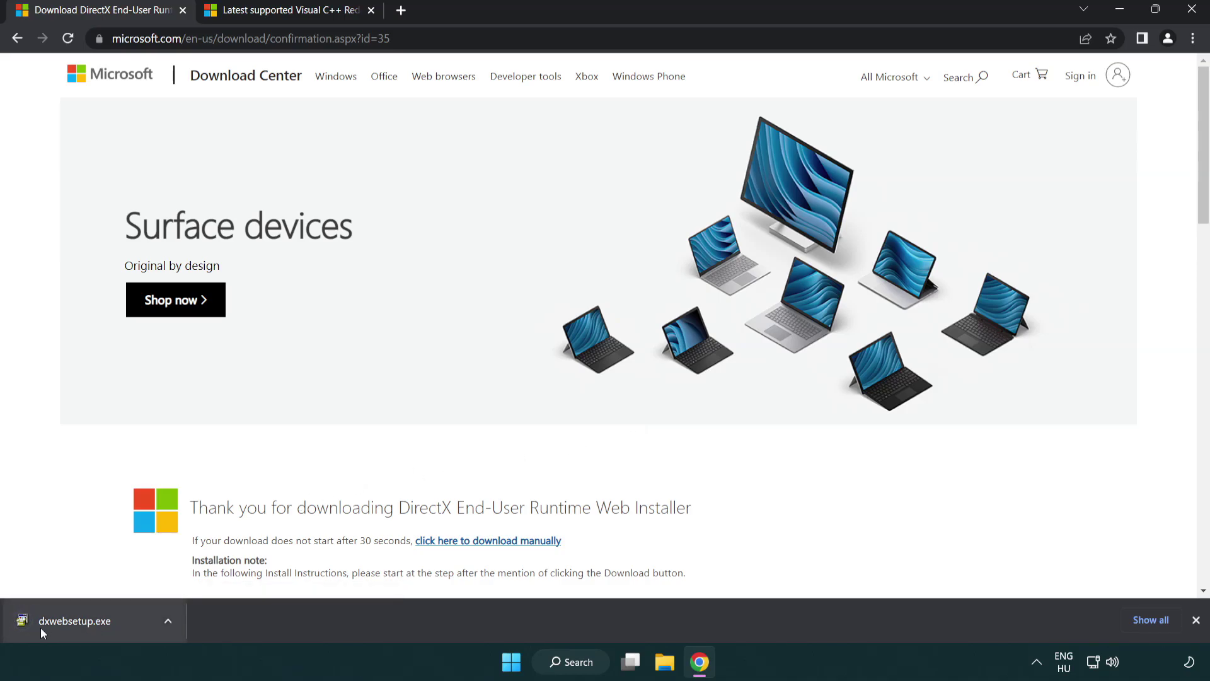
Step: Run the DirectX installer, accept the license, skip the Bing Bar, and finish
left_click(78, 623)
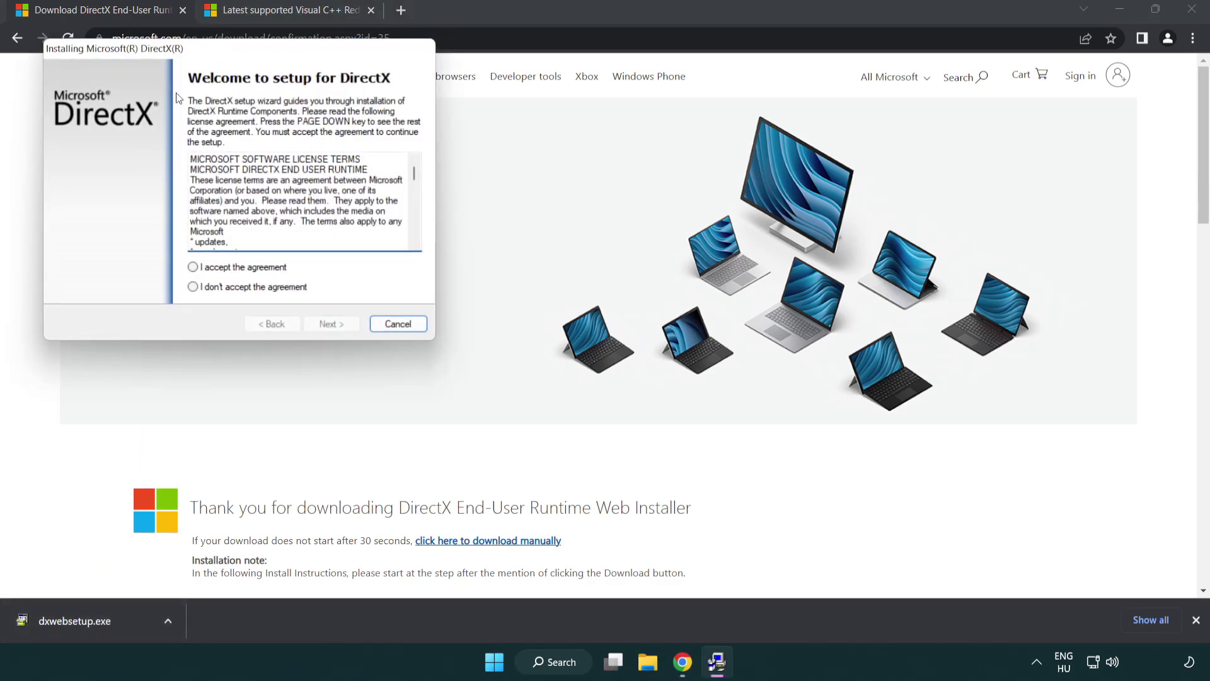
left_click_drag(180, 59, 532, 191)
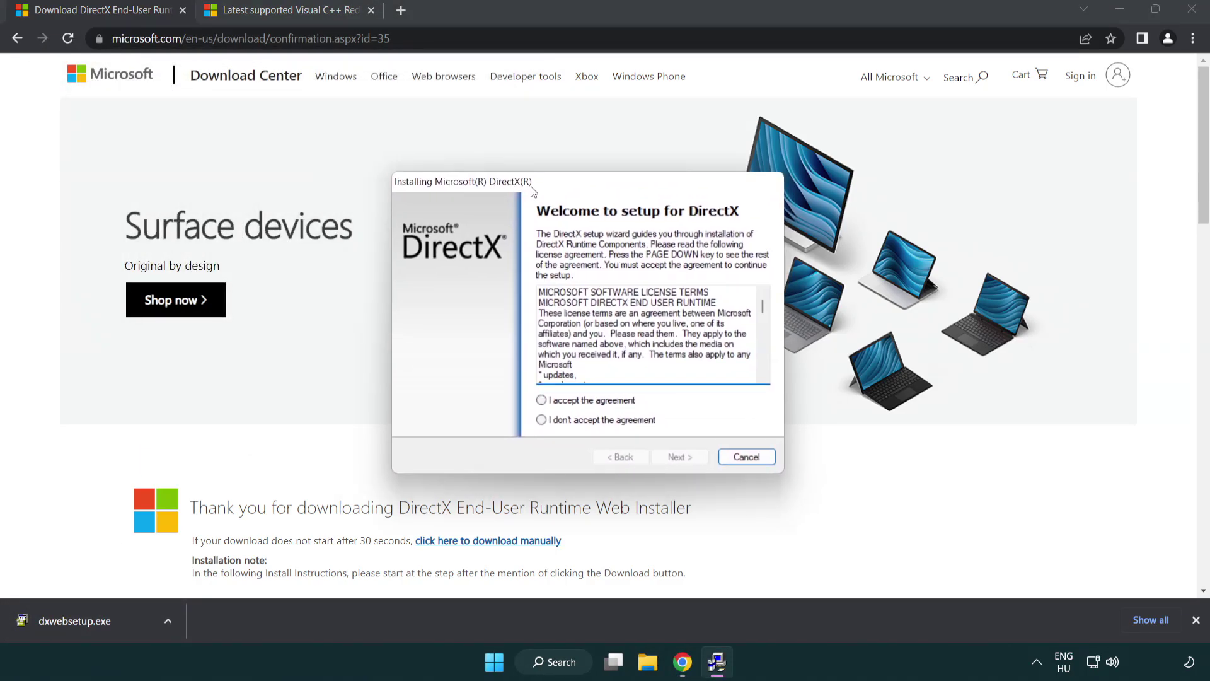
left_click_drag(764, 307, 763, 369)
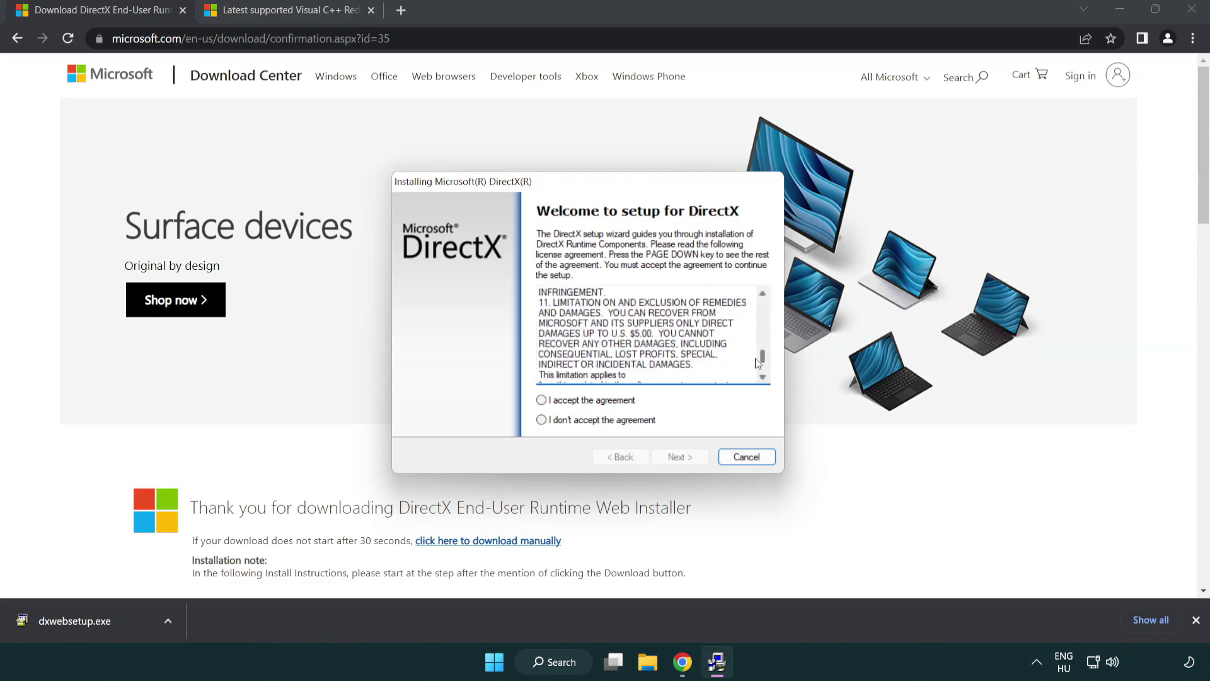
left_click(542, 400)
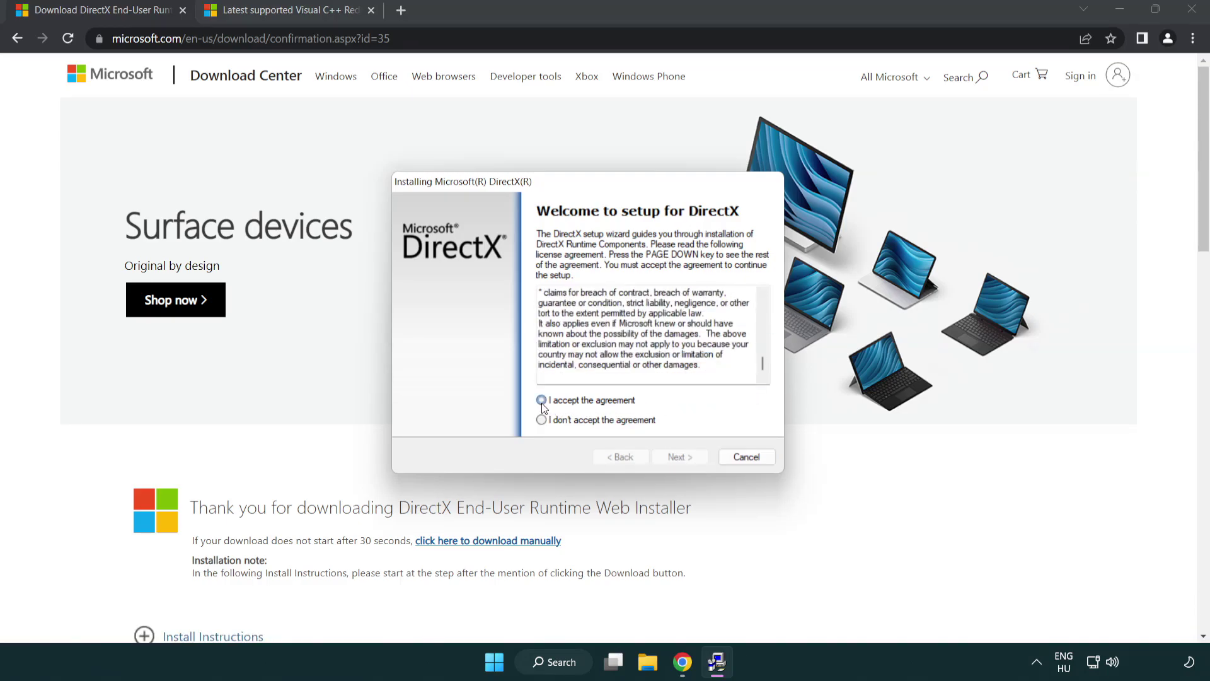
left_click(678, 456)
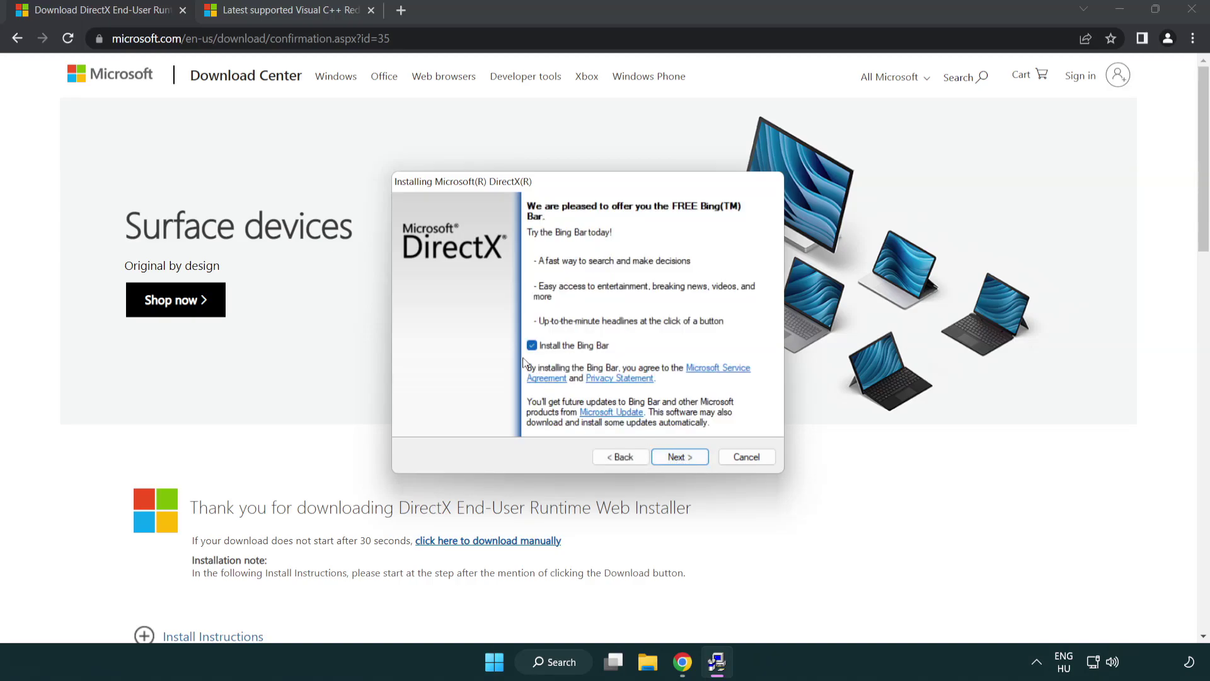
left_click(681, 459)
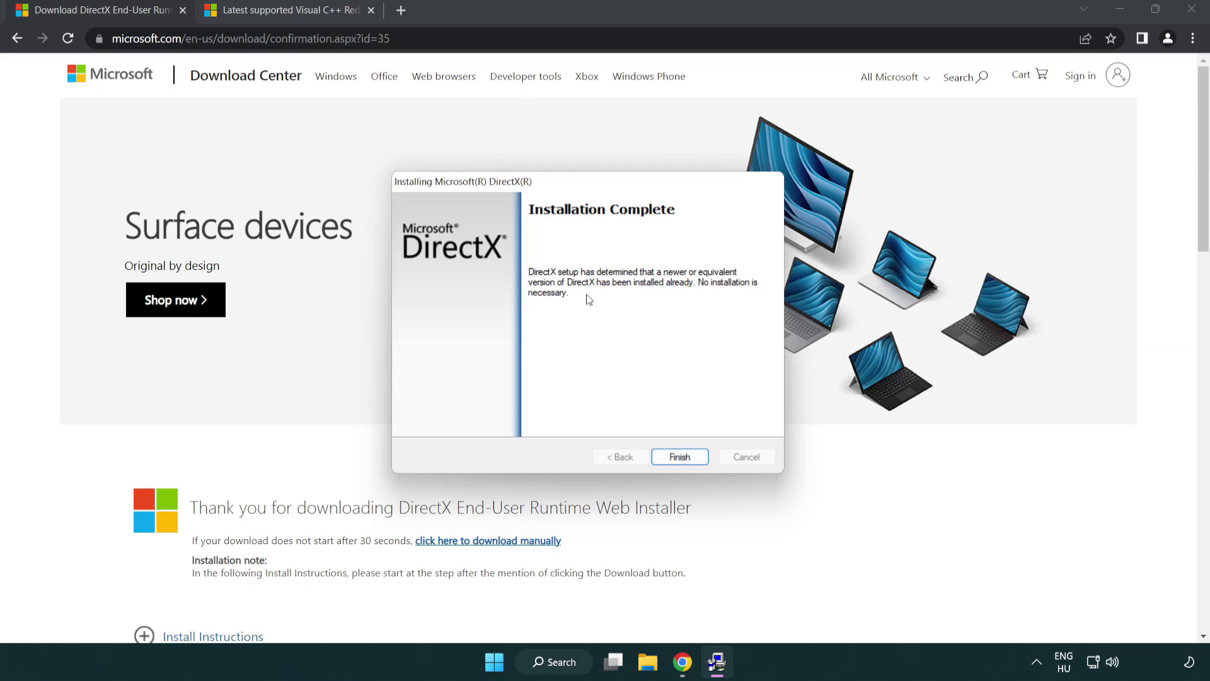
left_click(680, 456)
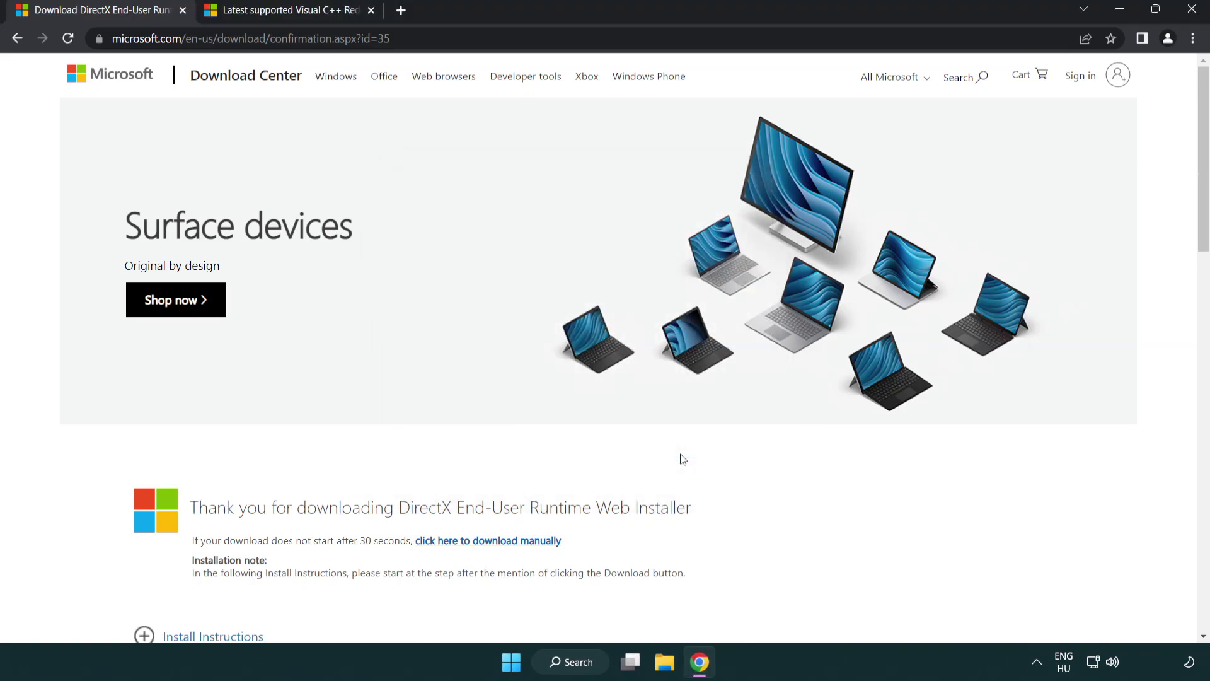
Step: Close the DirectX tab and go to the Visual Studio 2015–2022 redistributable table
left_click(182, 11)
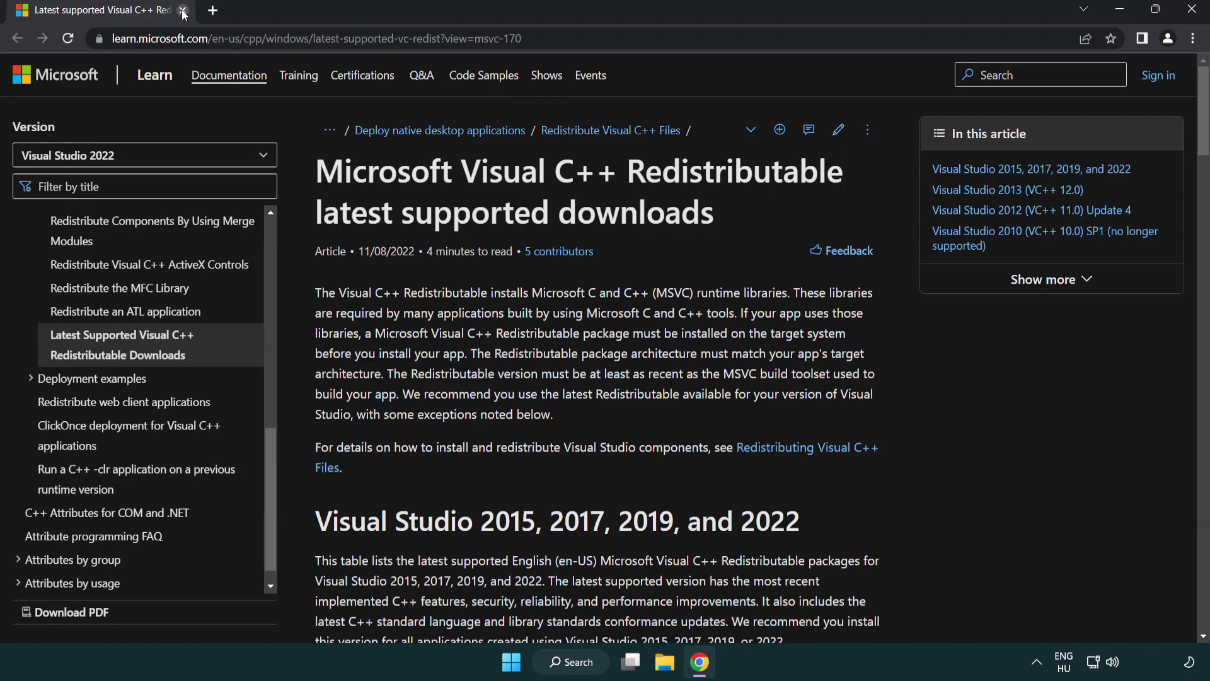
left_click(284, 39)
left_click(530, 39)
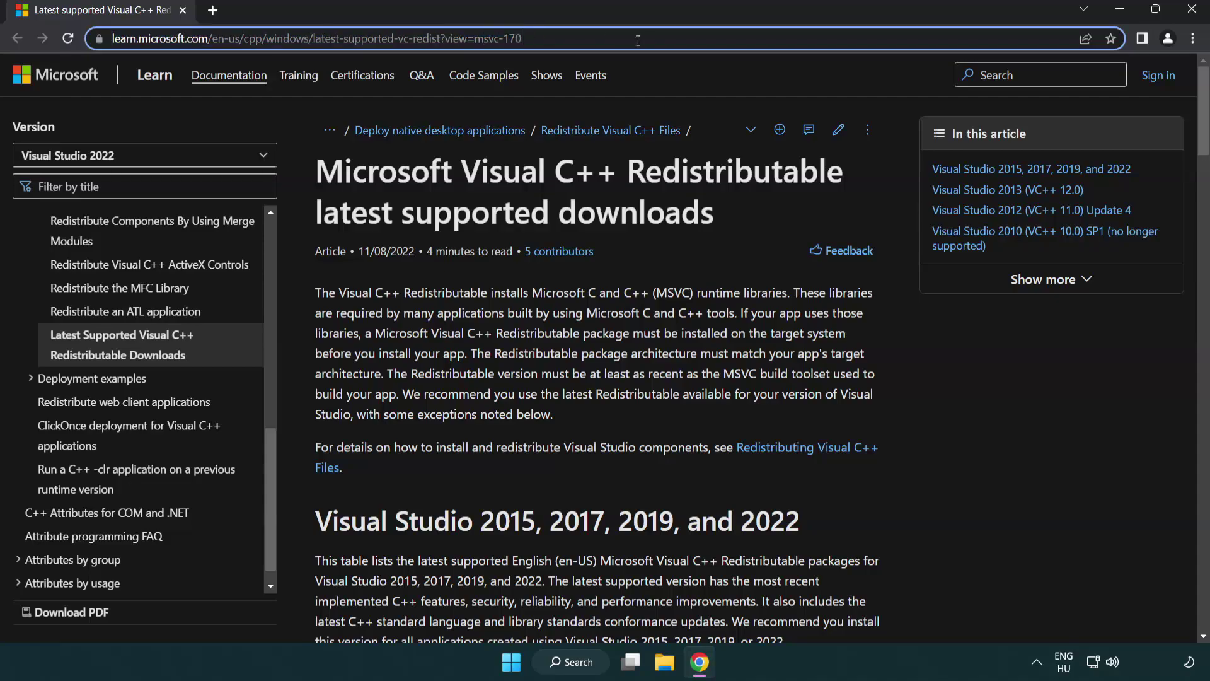
left_click(622, 197)
scroll(622, 204, "down", 5)
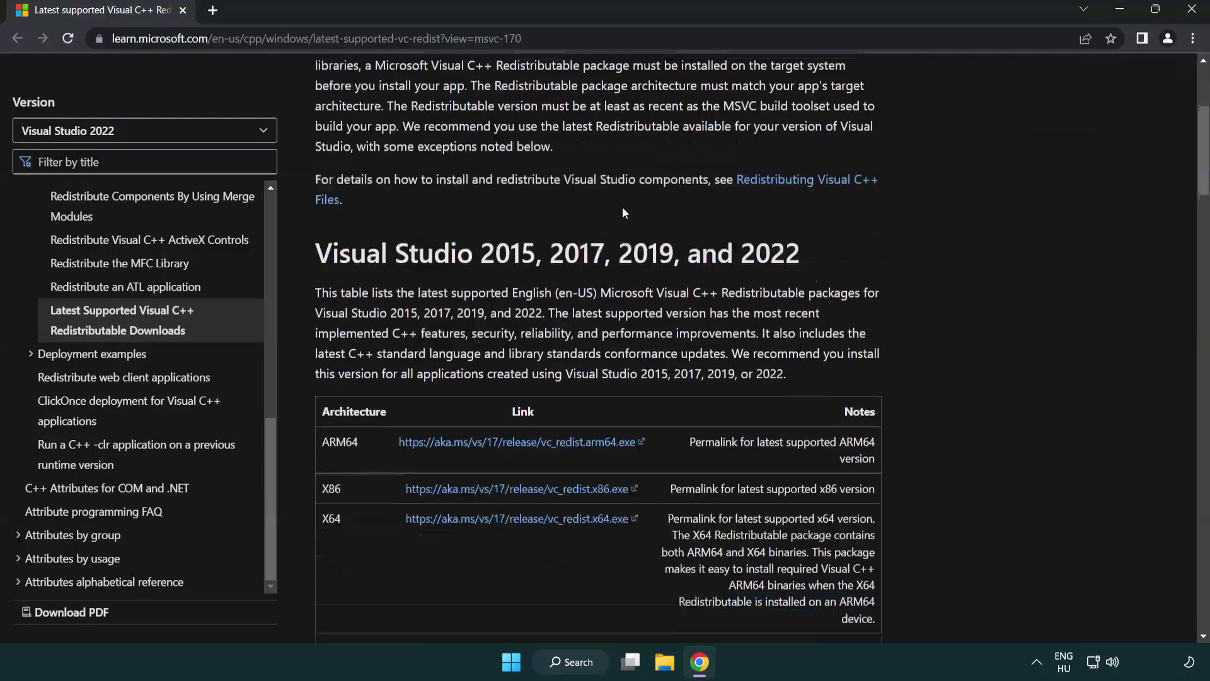
scroll(622, 206, "down", 2)
scroll(622, 207, "down", 1)
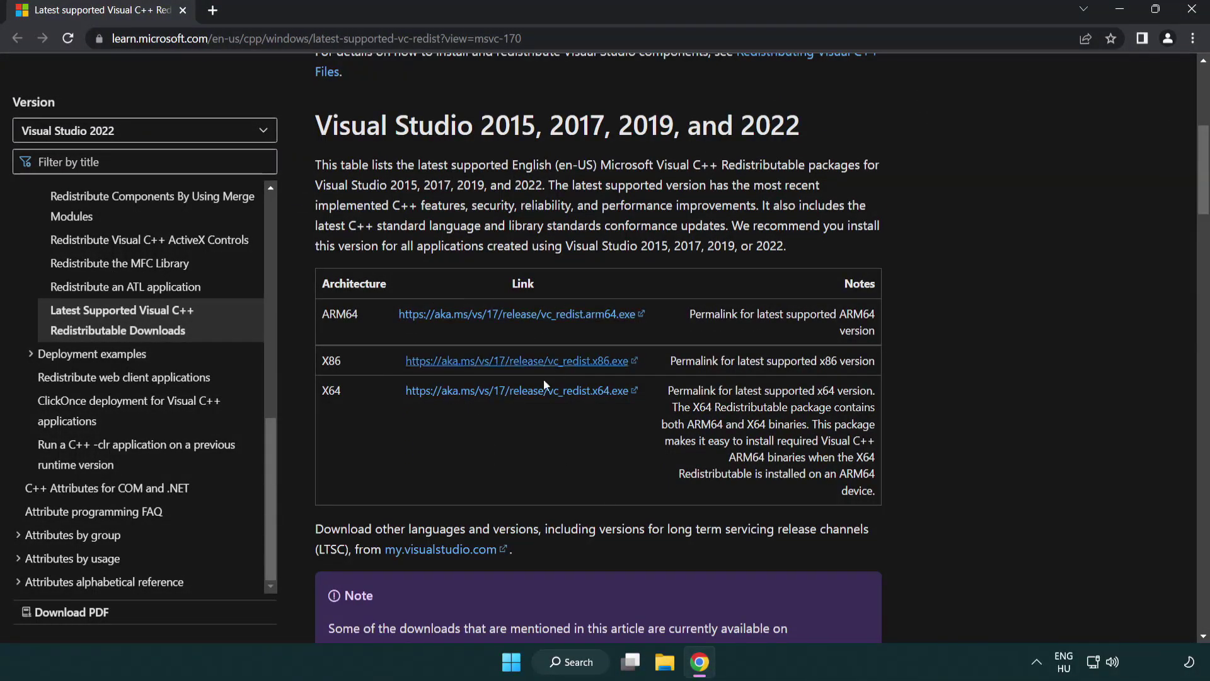
Step: Download the ARM64, x86 and x64 redistributables and launch VC_redist.arm64.exe
left_click(486, 315)
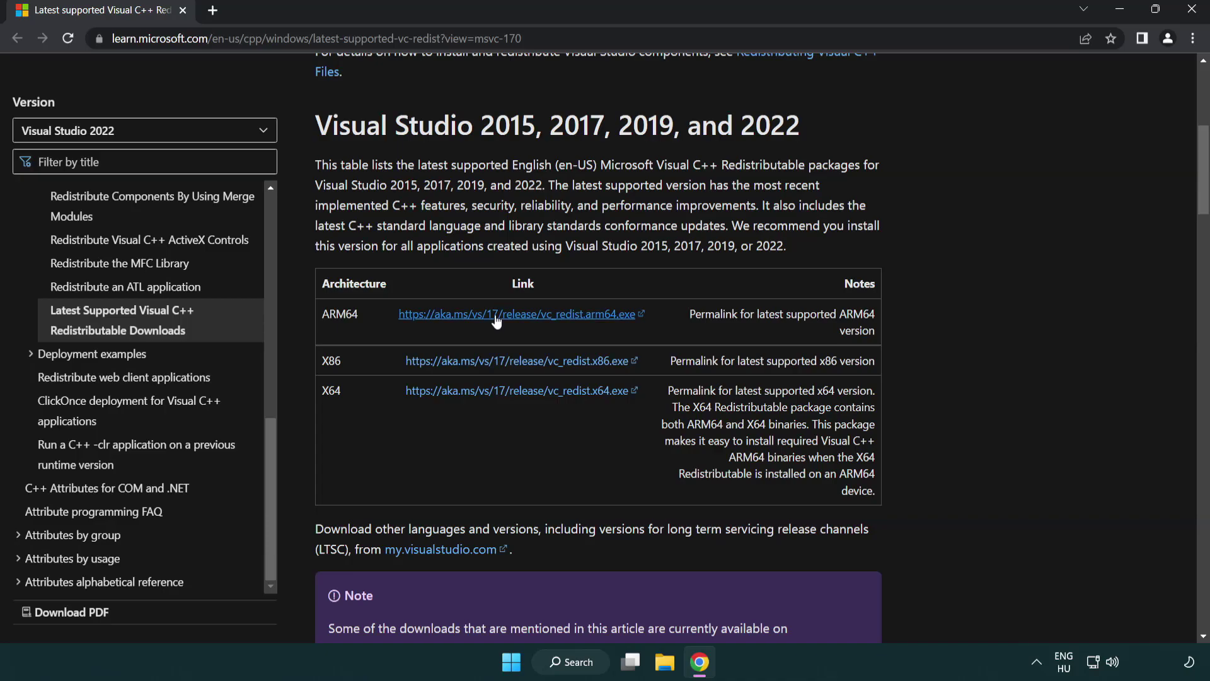
left_click(503, 365)
left_click(505, 393)
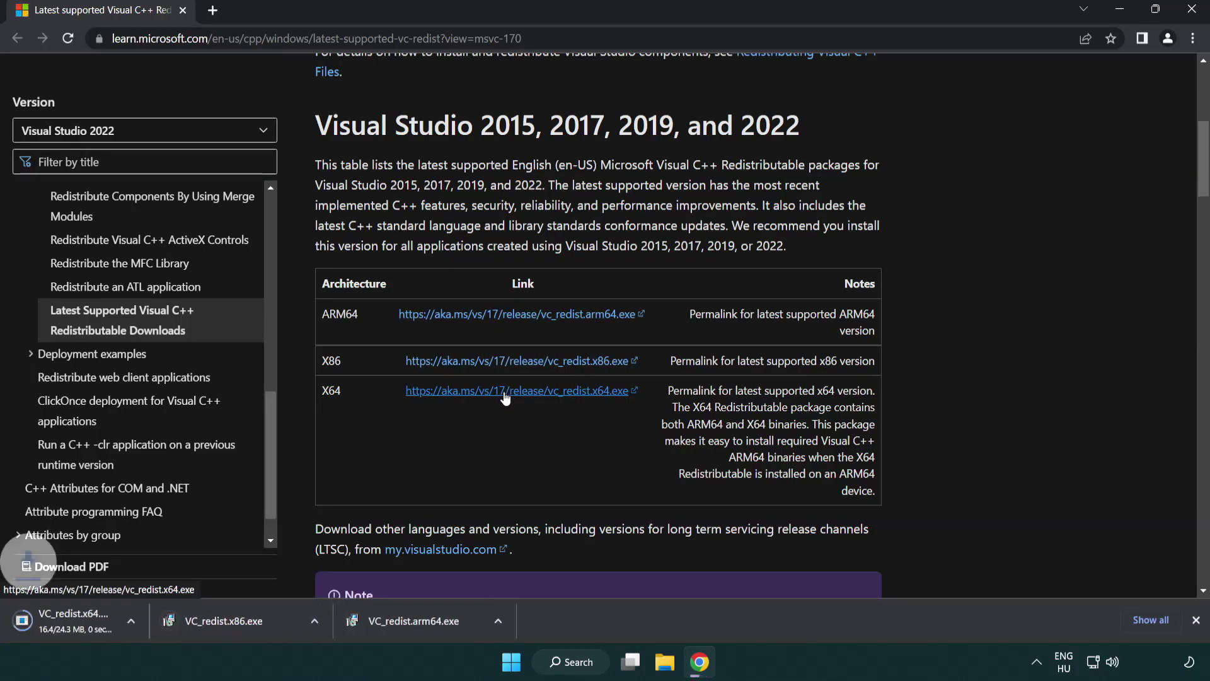
left_click(462, 630)
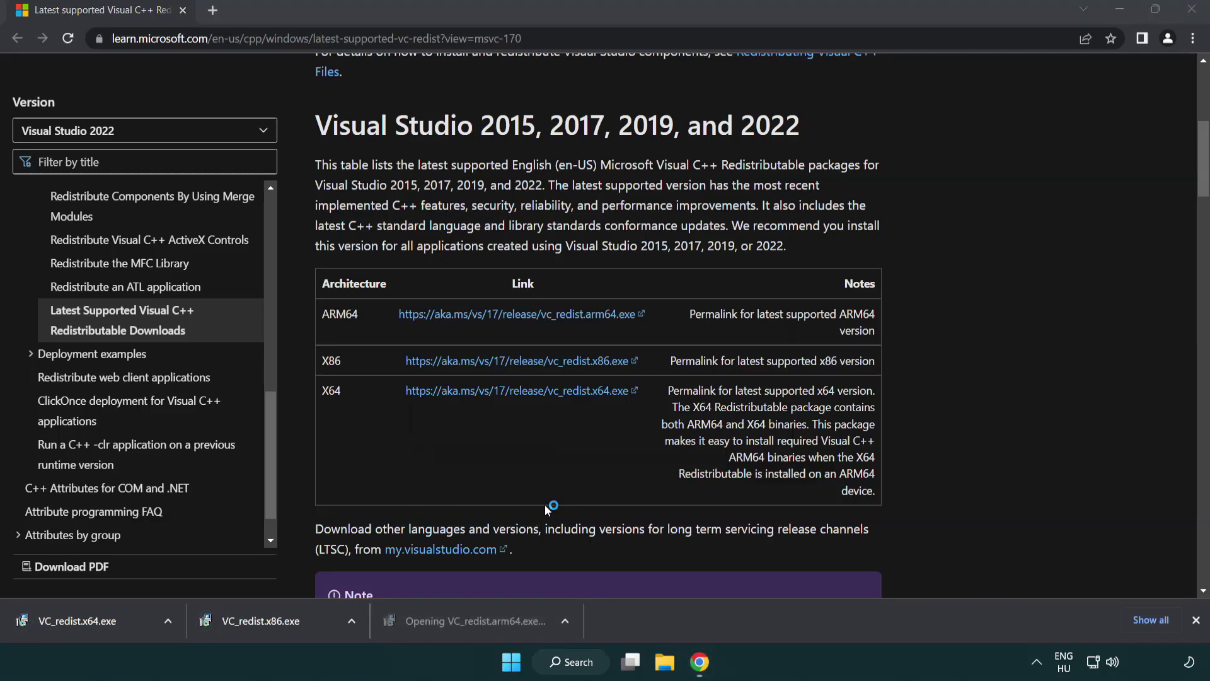
left_click_drag(776, 310, 776, 374)
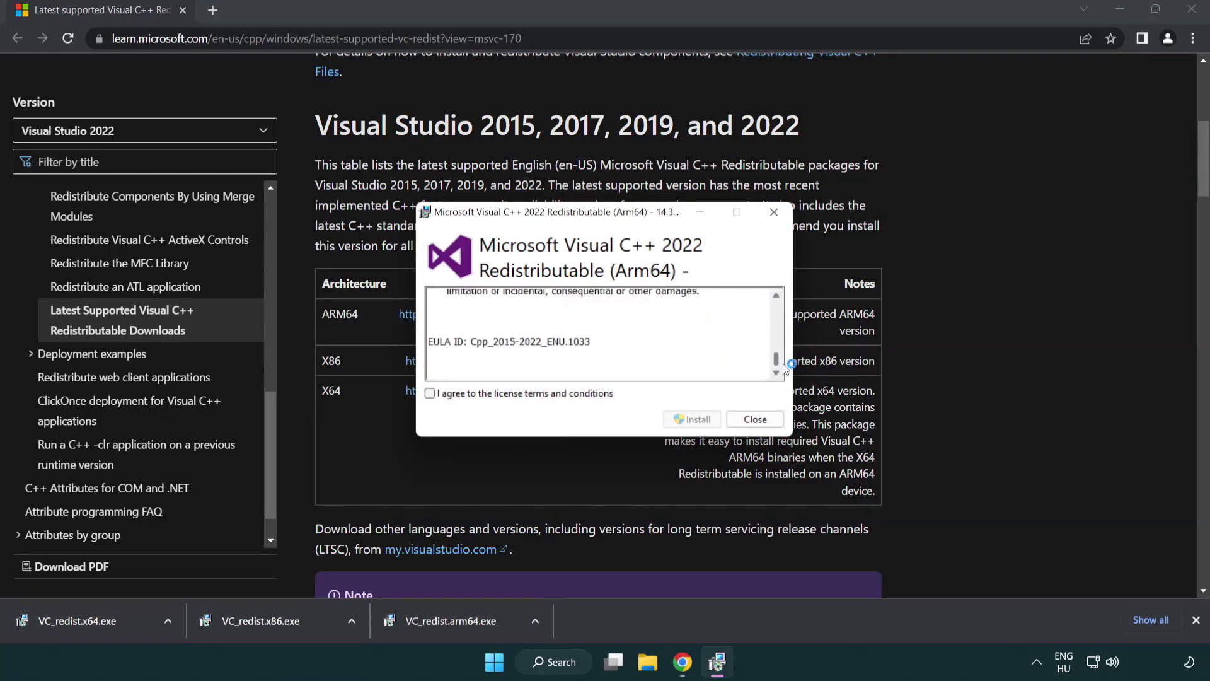
Step: Accept the license, attempt the ARM64 install, and dismiss its failure
left_click(430, 393)
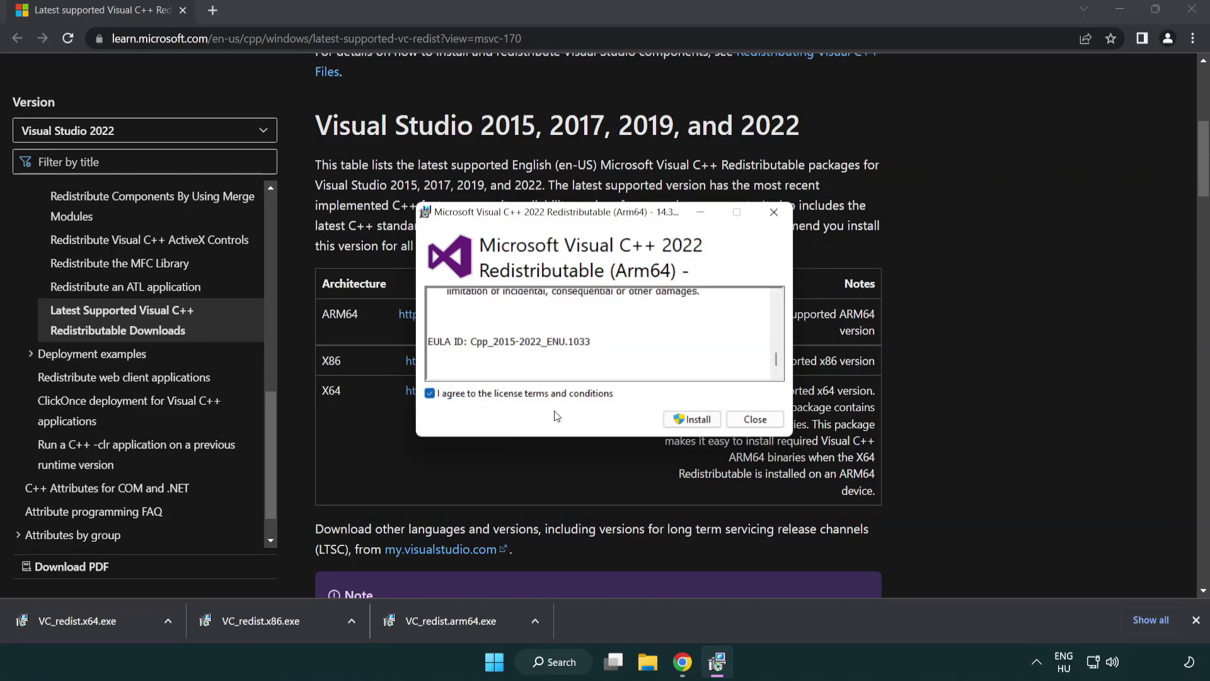
left_click(675, 419)
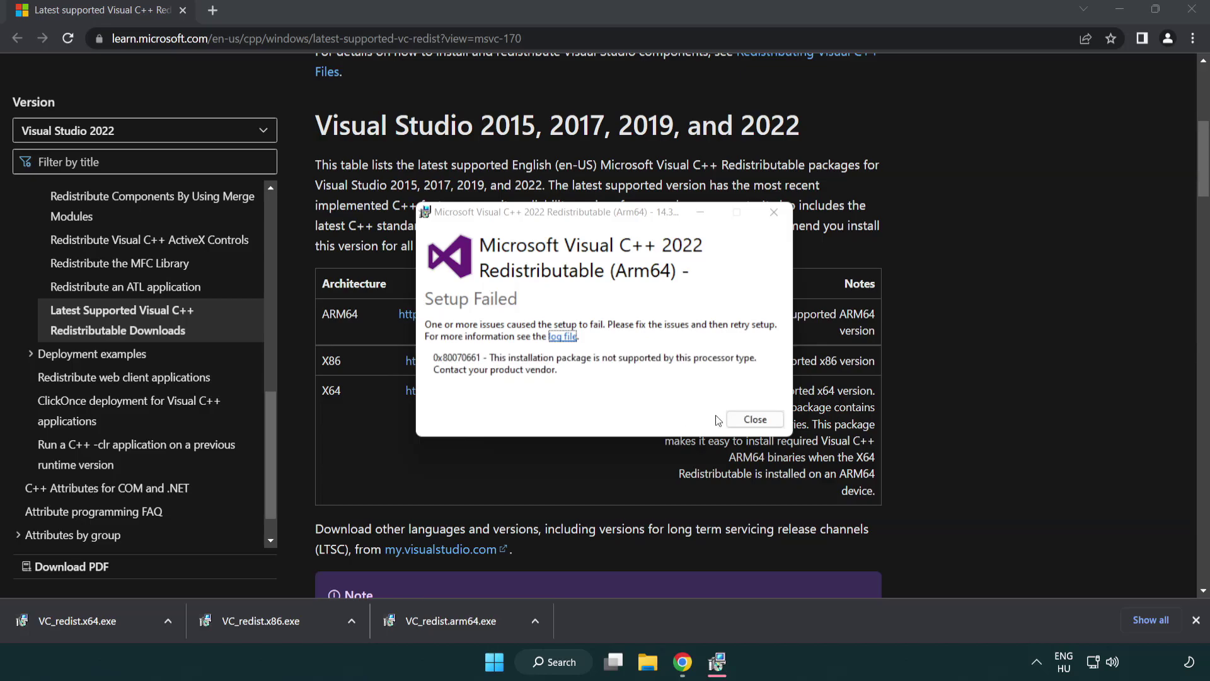
left_click(755, 419)
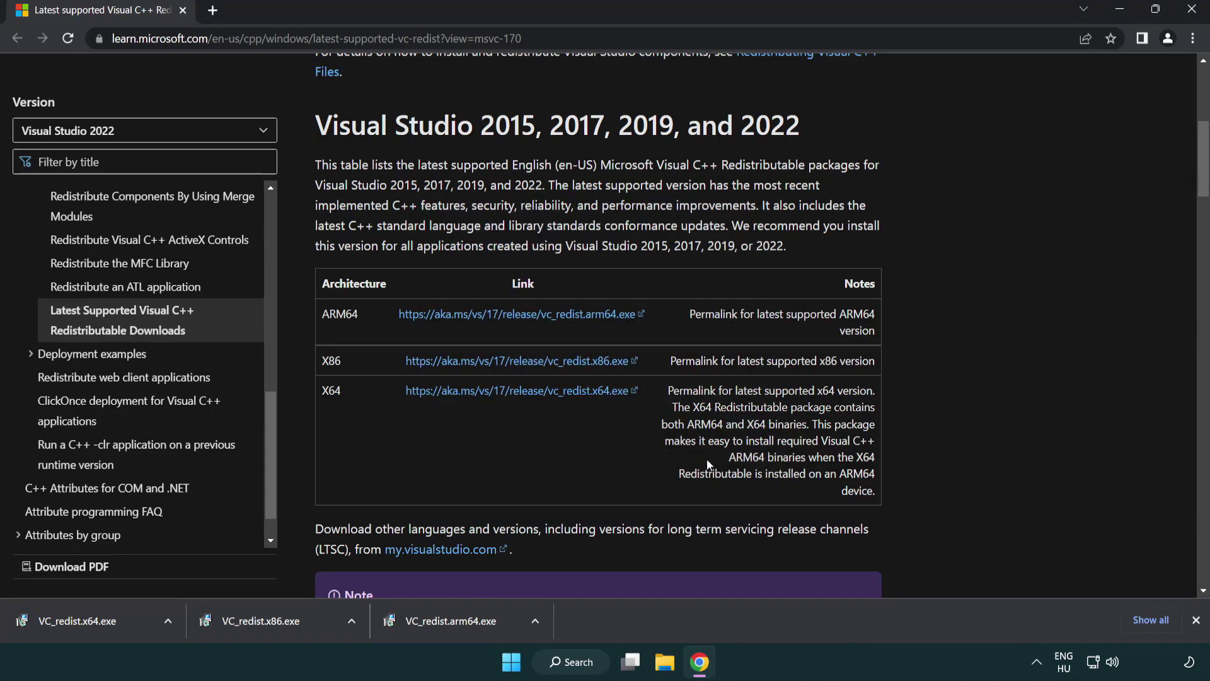
Step: Install the x86 and x64 redistributables without restarting, then close Chrome
left_click(270, 628)
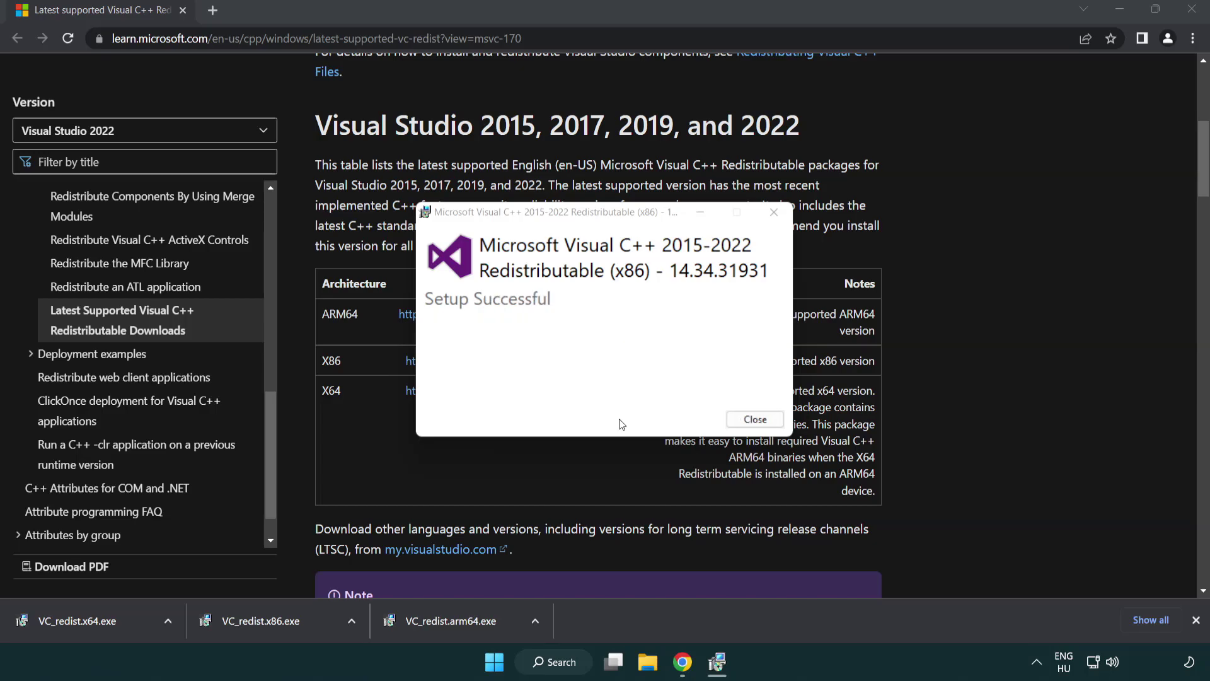
left_click(754, 419)
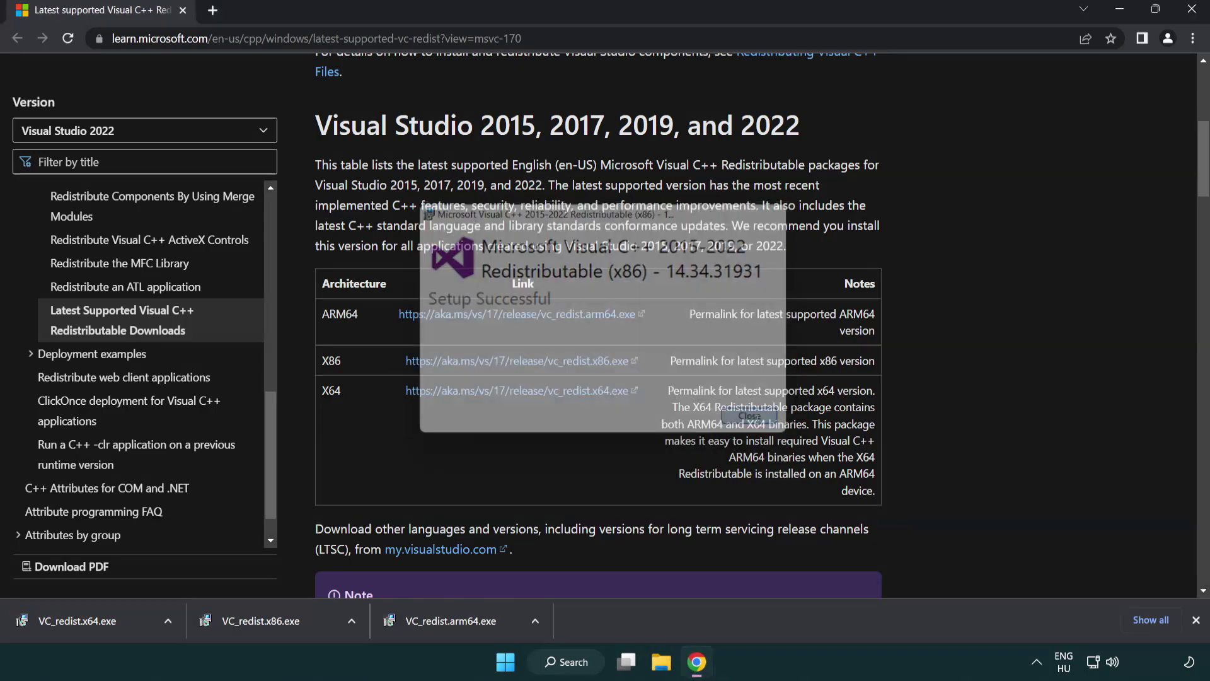
left_click(91, 618)
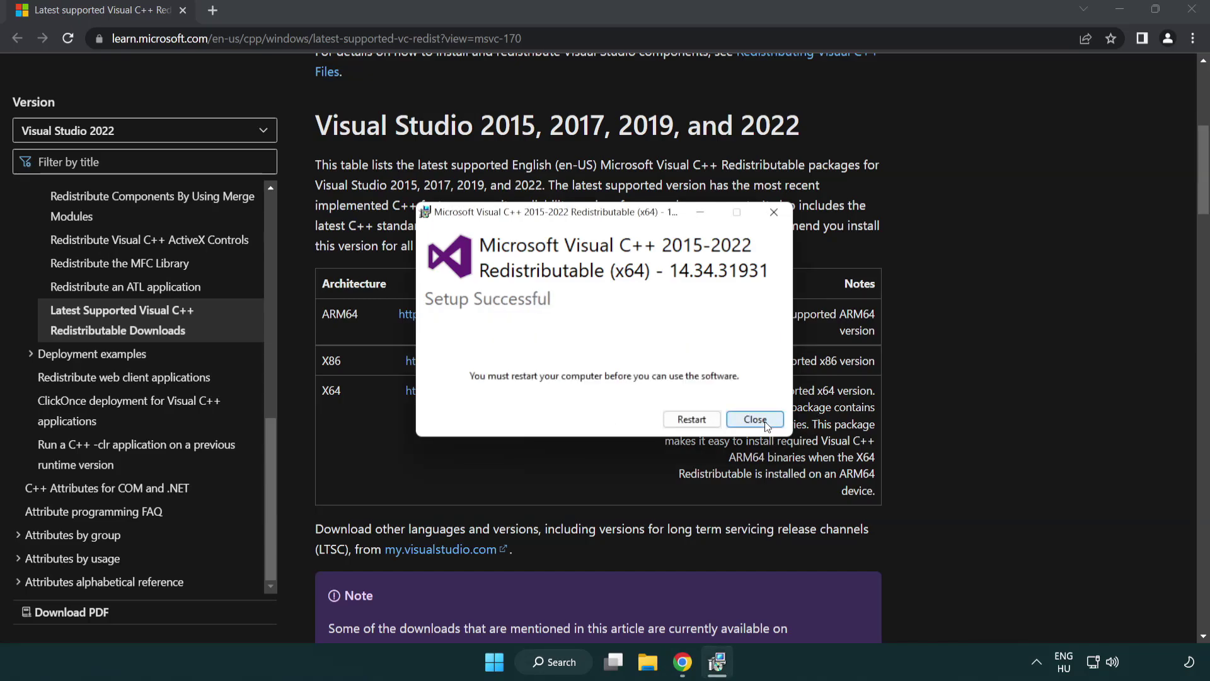
left_click(755, 419)
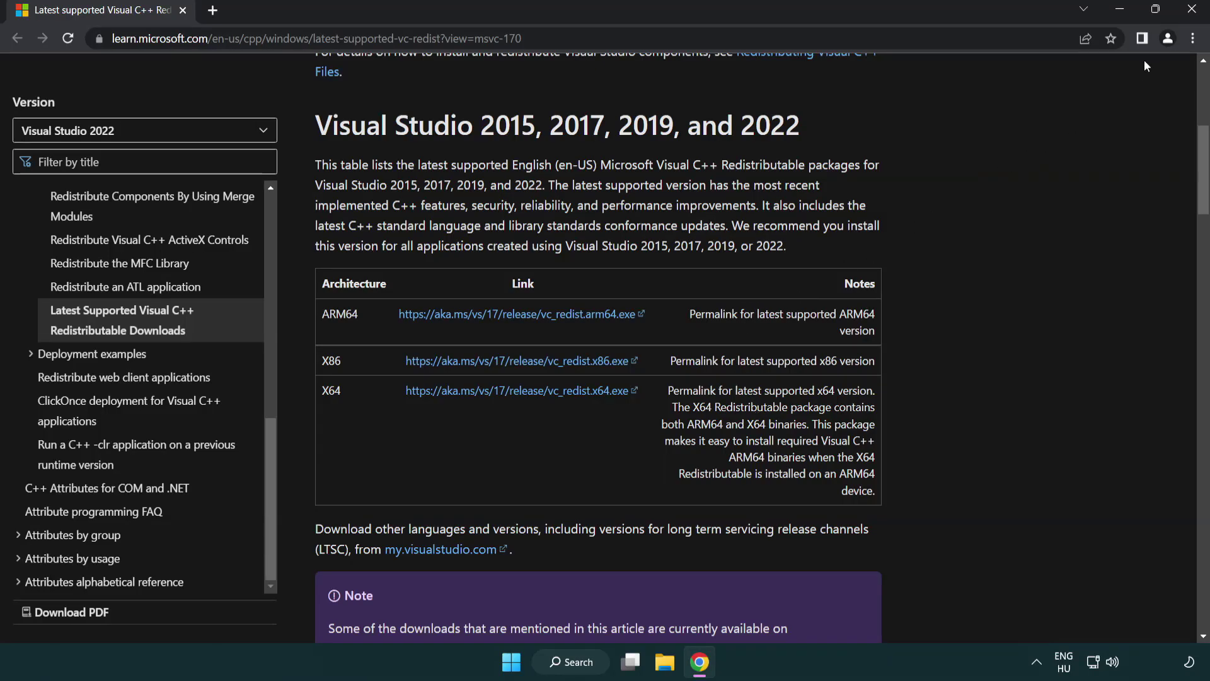
left_click(1190, 11)
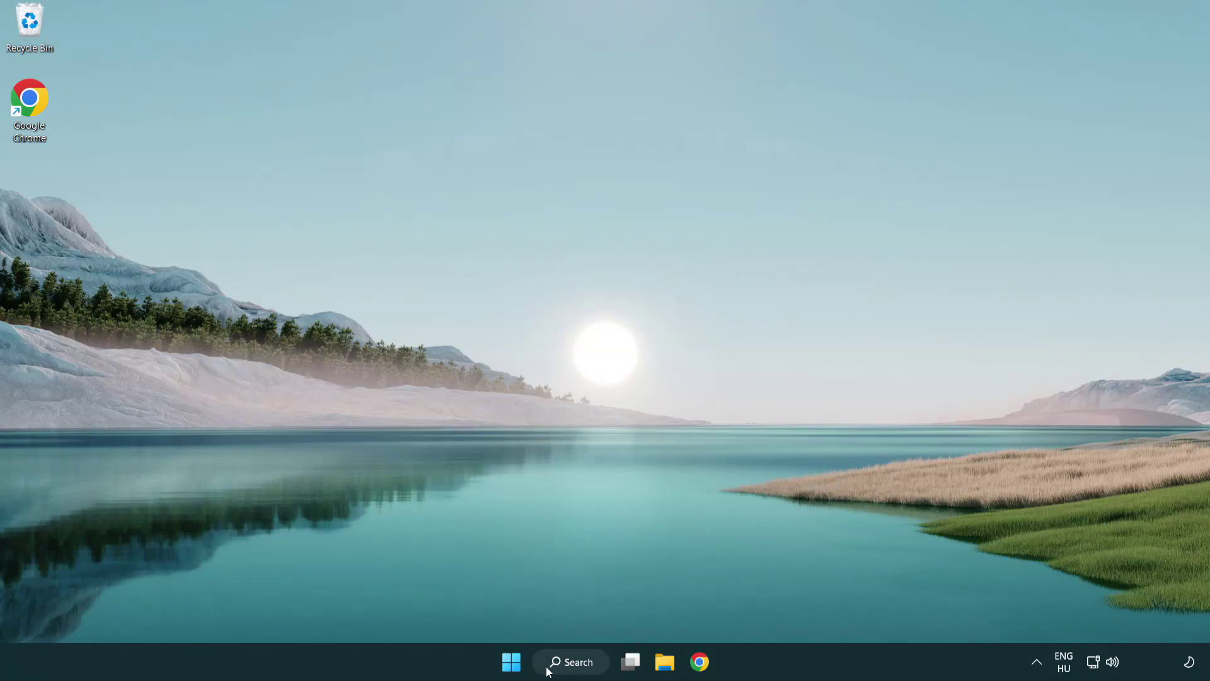
Step: Search for cmd and run Command Prompt as administrator
left_click(567, 661)
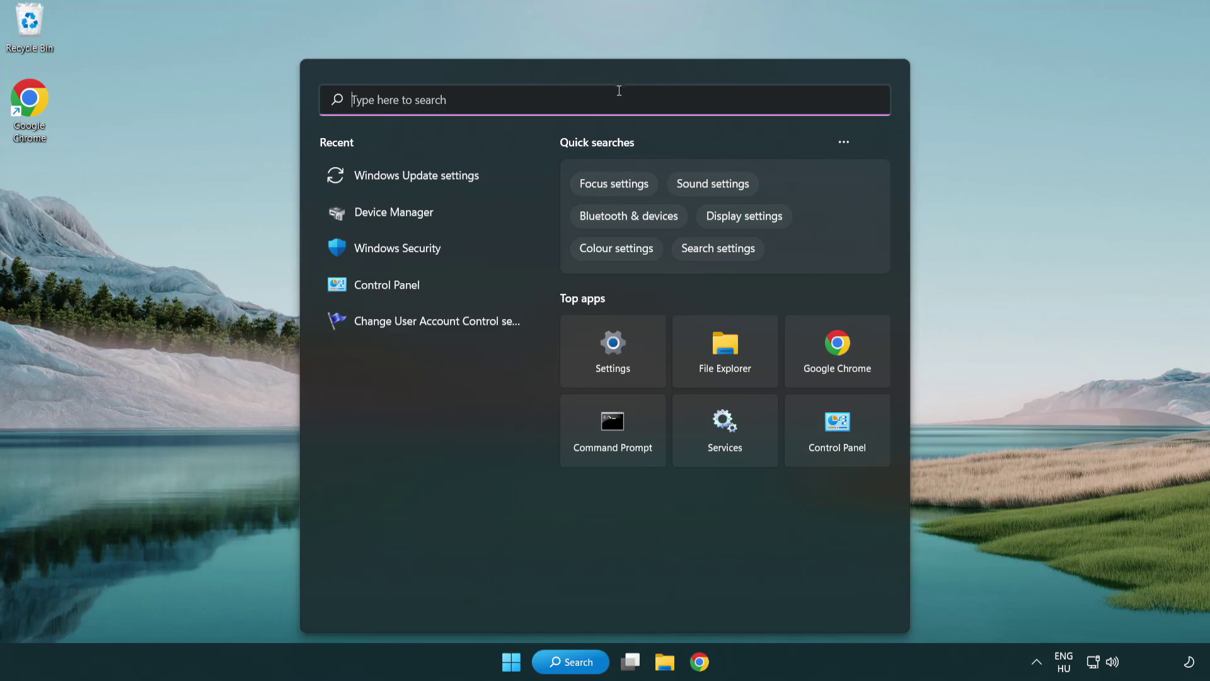
type("cmd")
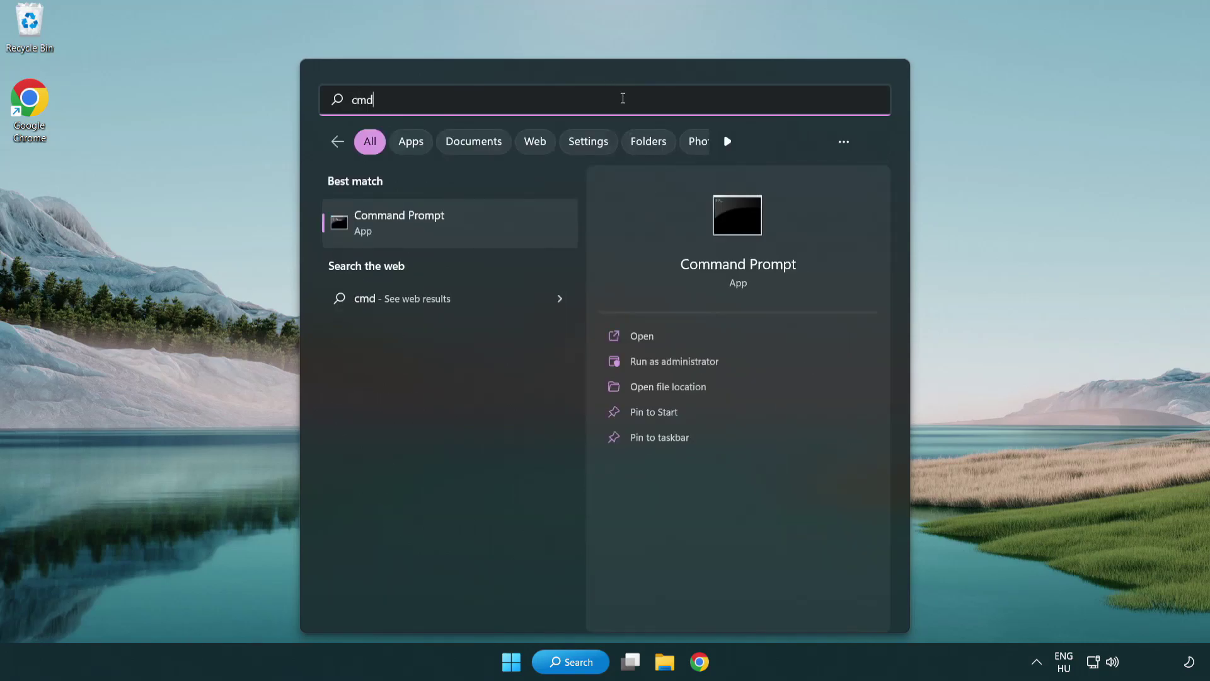
right_click(462, 225)
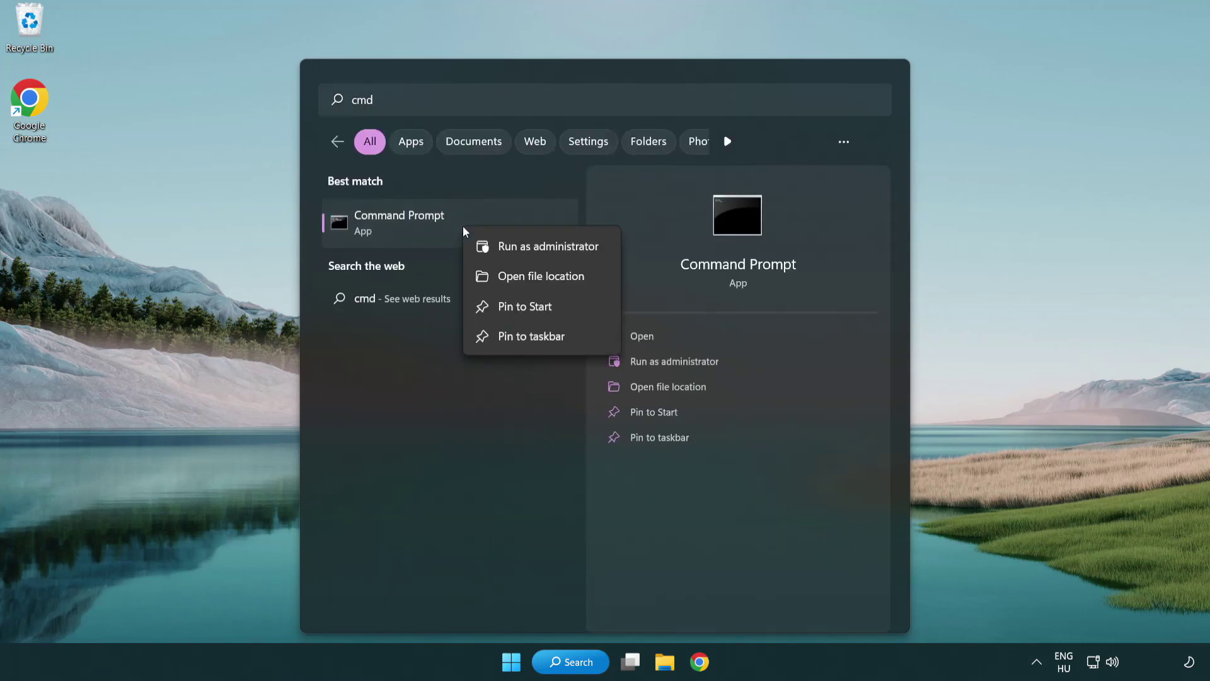
left_click(546, 252)
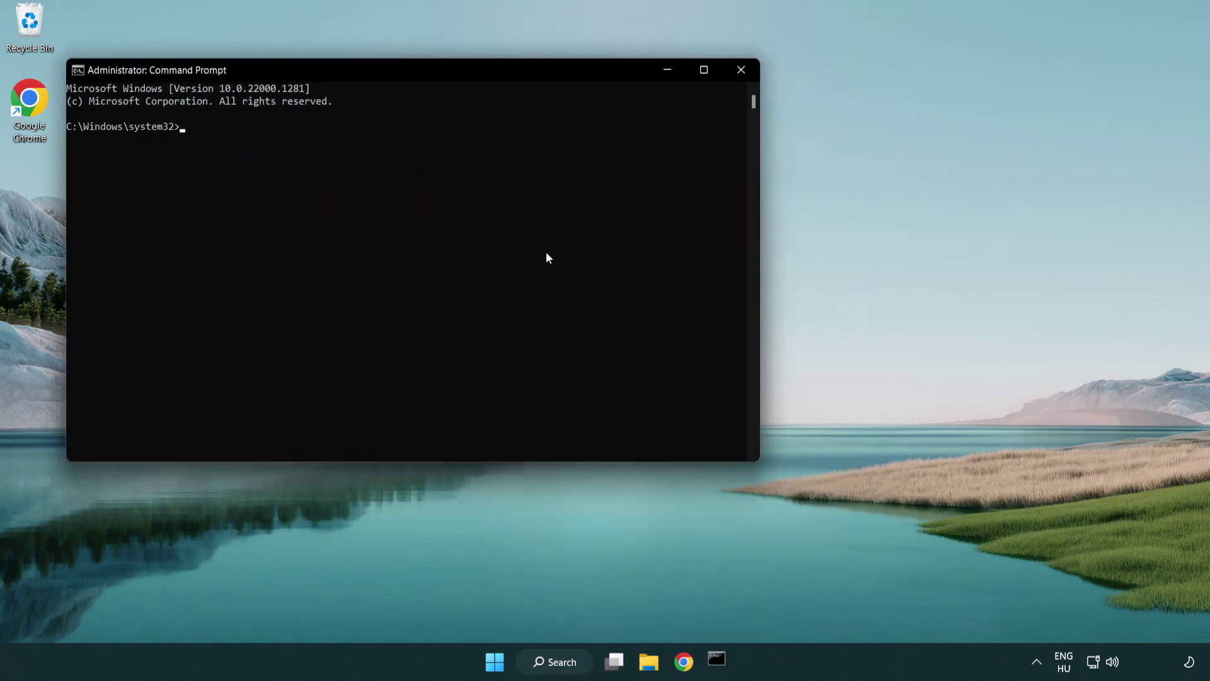
Step: Run sfc /scannow until it reports no integrity violations, then close the console
left_click_drag(430, 69, 607, 119)
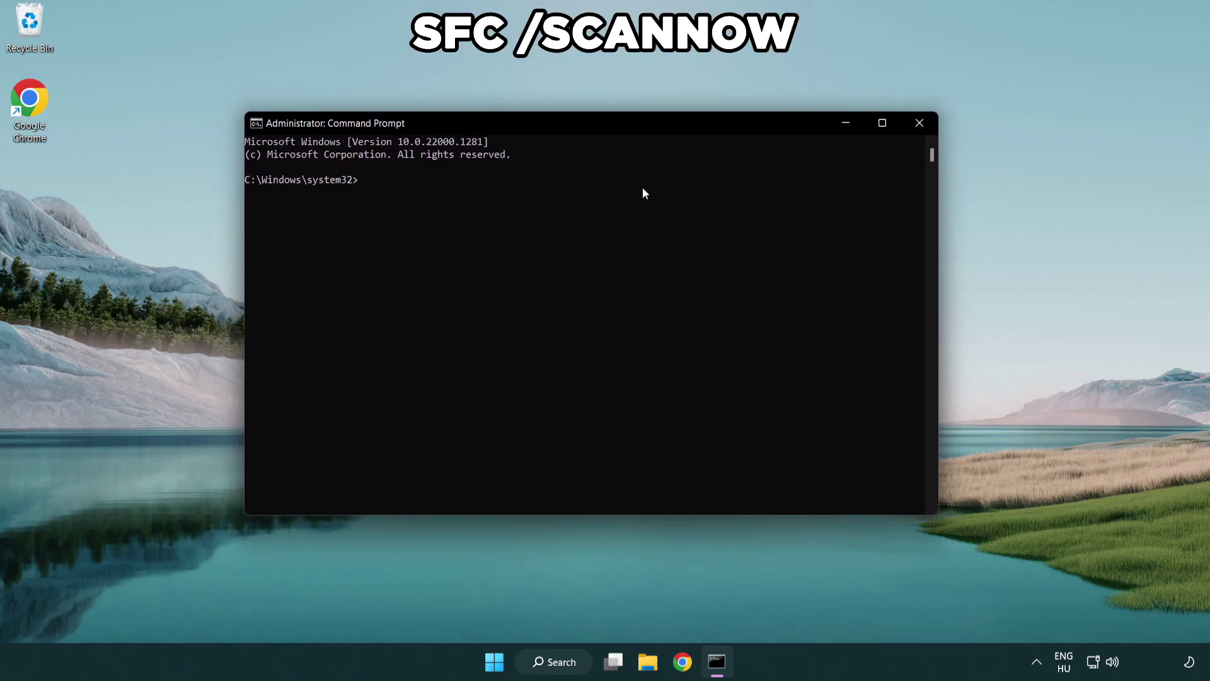
type("sfc /scannow")
key("Return")
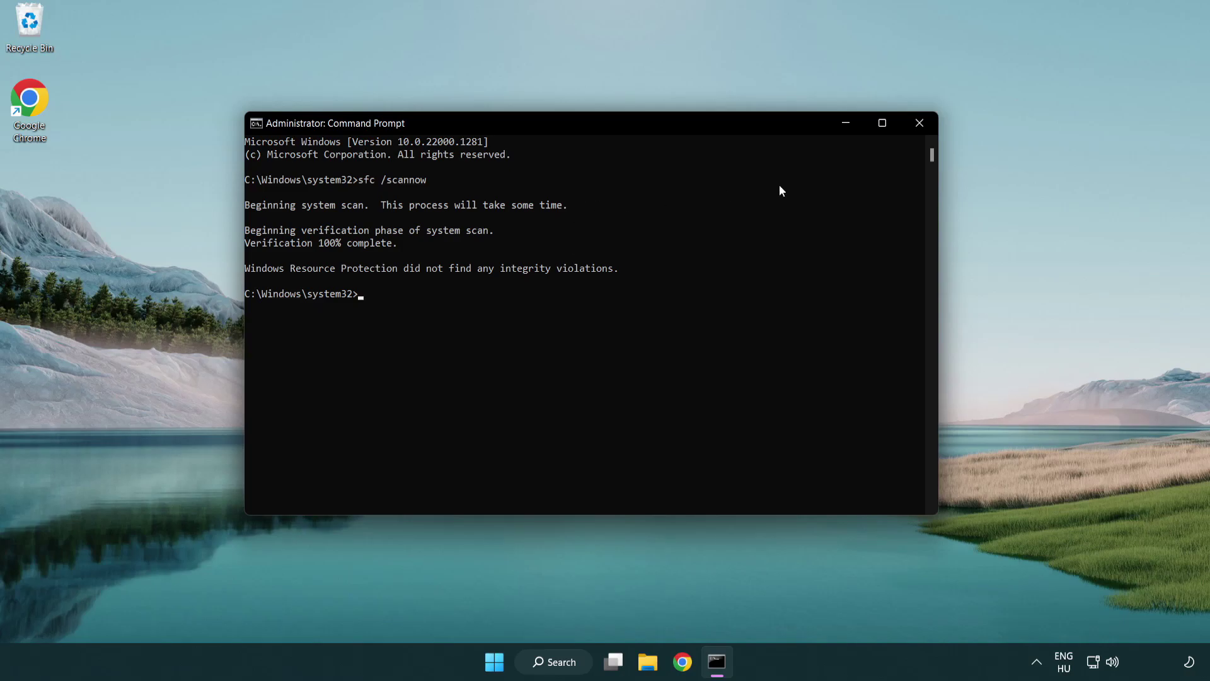
left_click(919, 123)
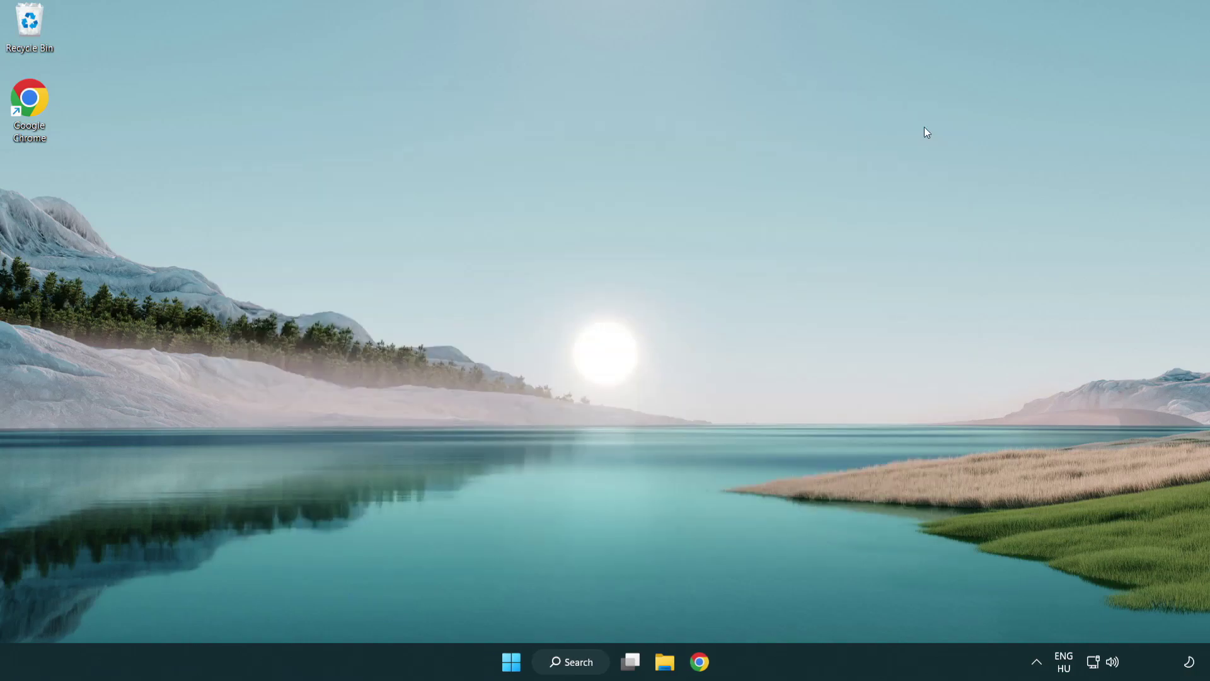
Step: Search Windows for 'security' and open the Windows Security best match
key("super")
left_click(800, 607)
left_click(577, 663)
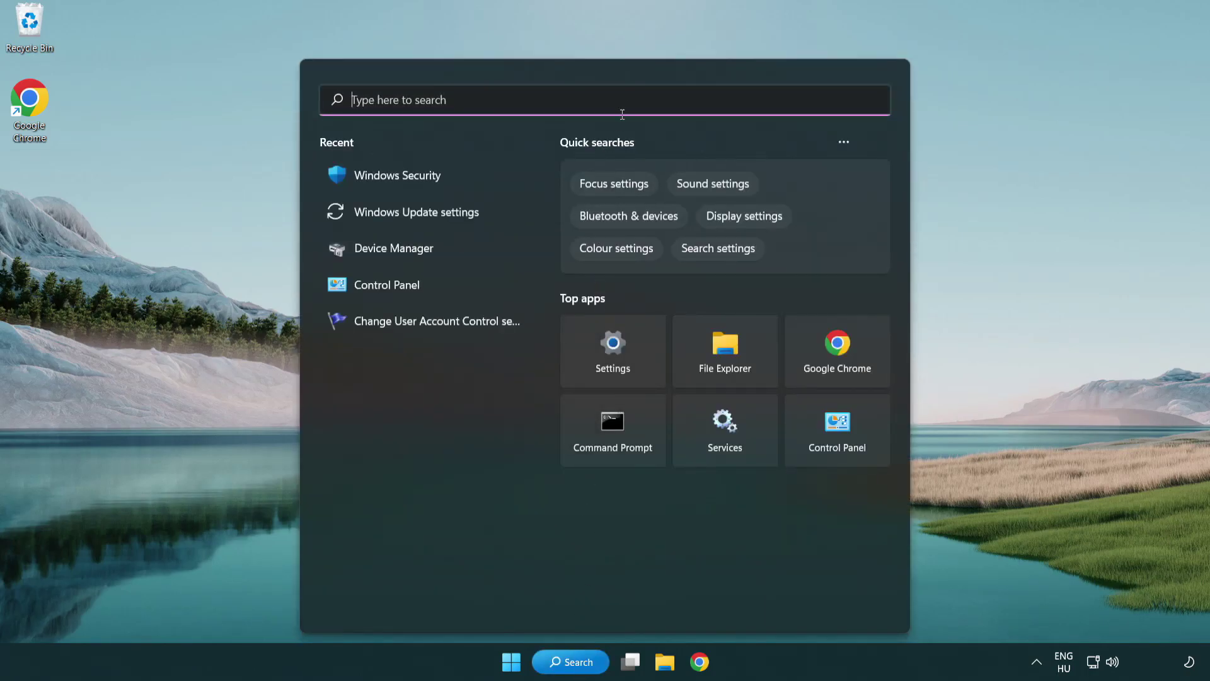
type("securi")
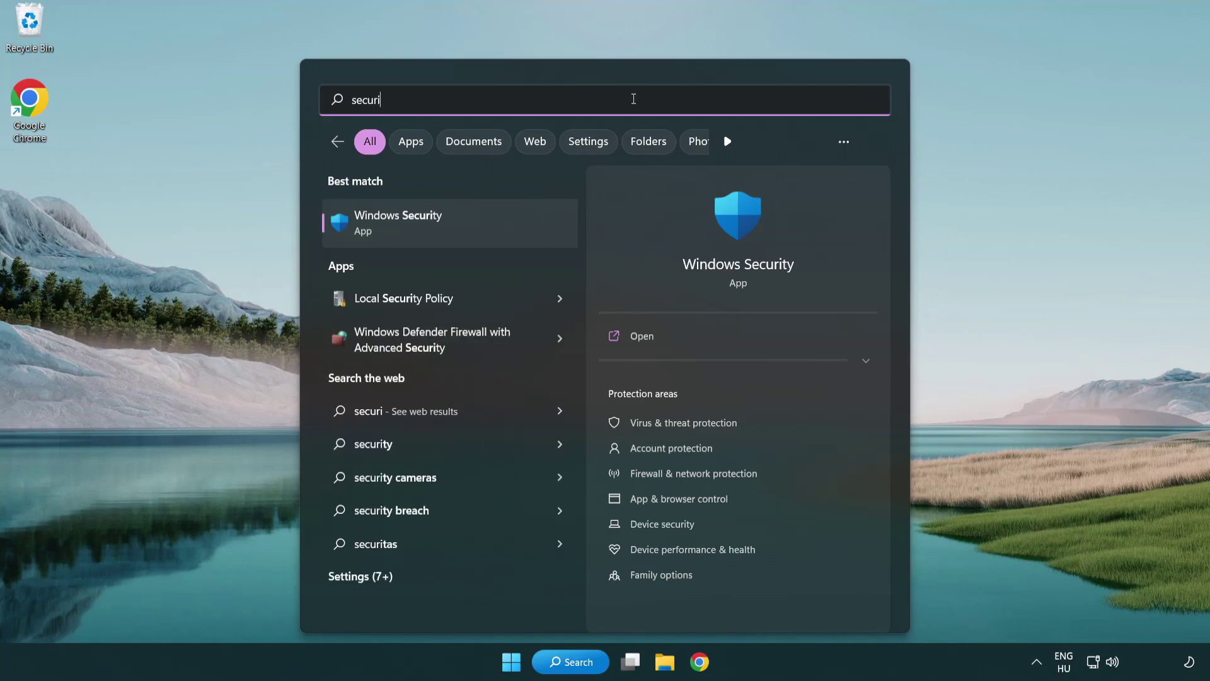
type("ty")
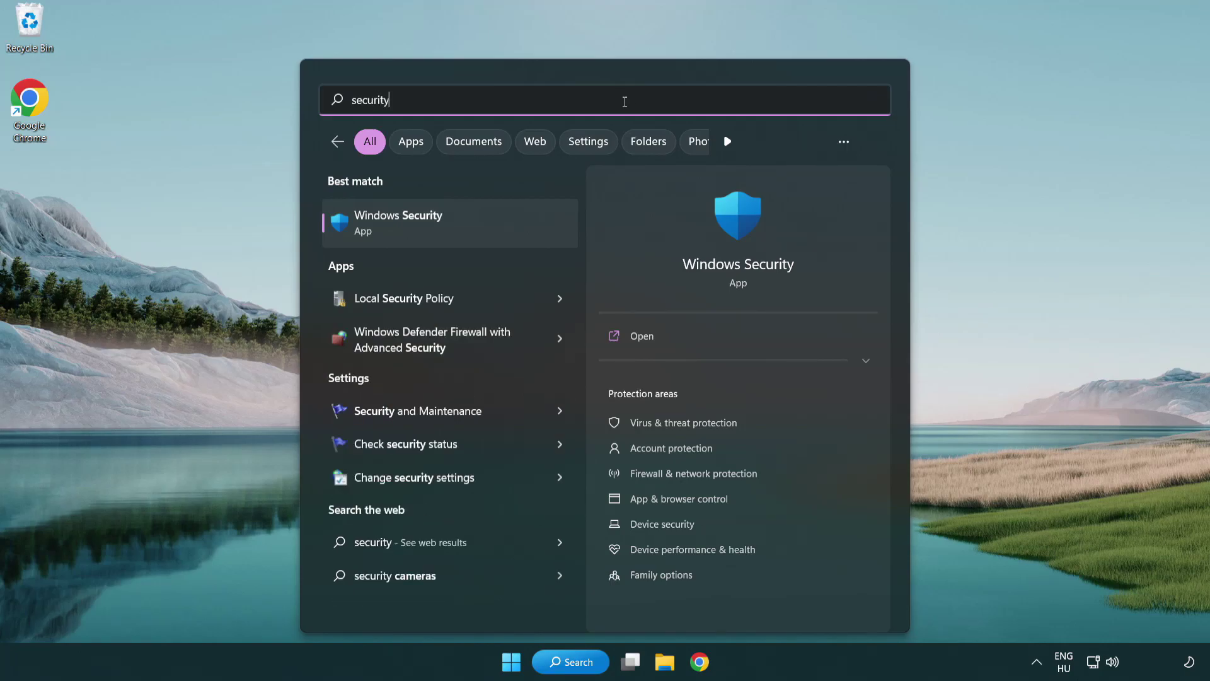
left_click(495, 228)
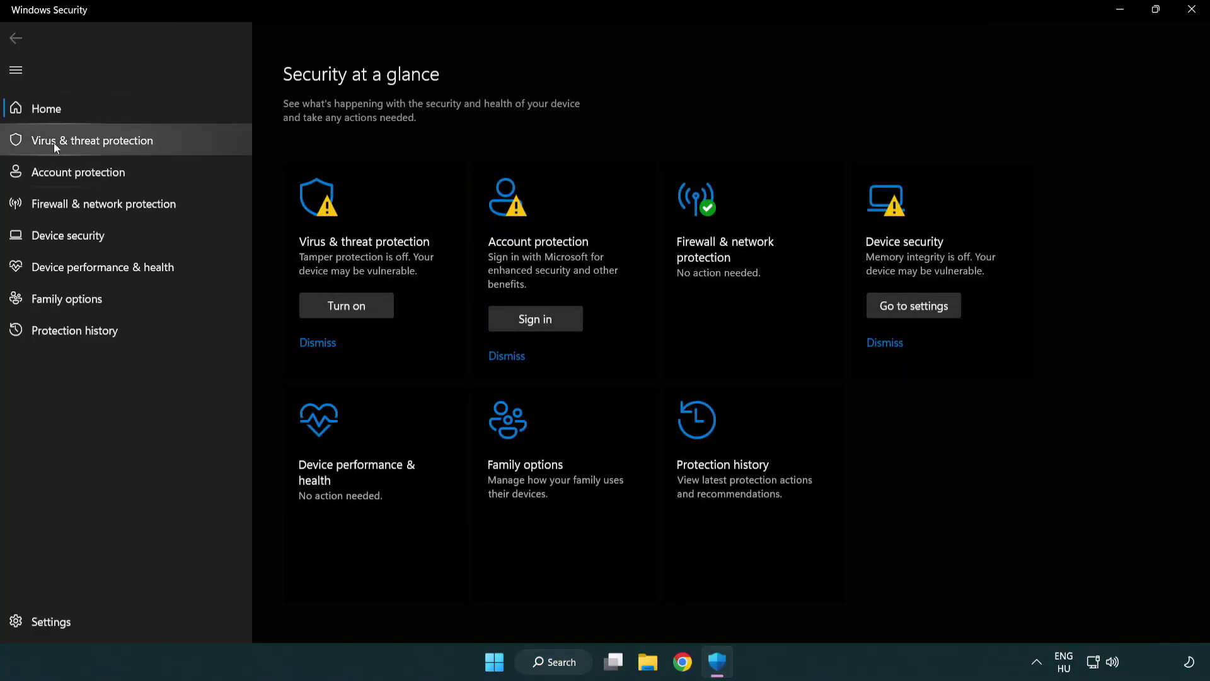
Step: Open Virus & threat protection settings and then Add or remove exclusions
left_click(182, 140)
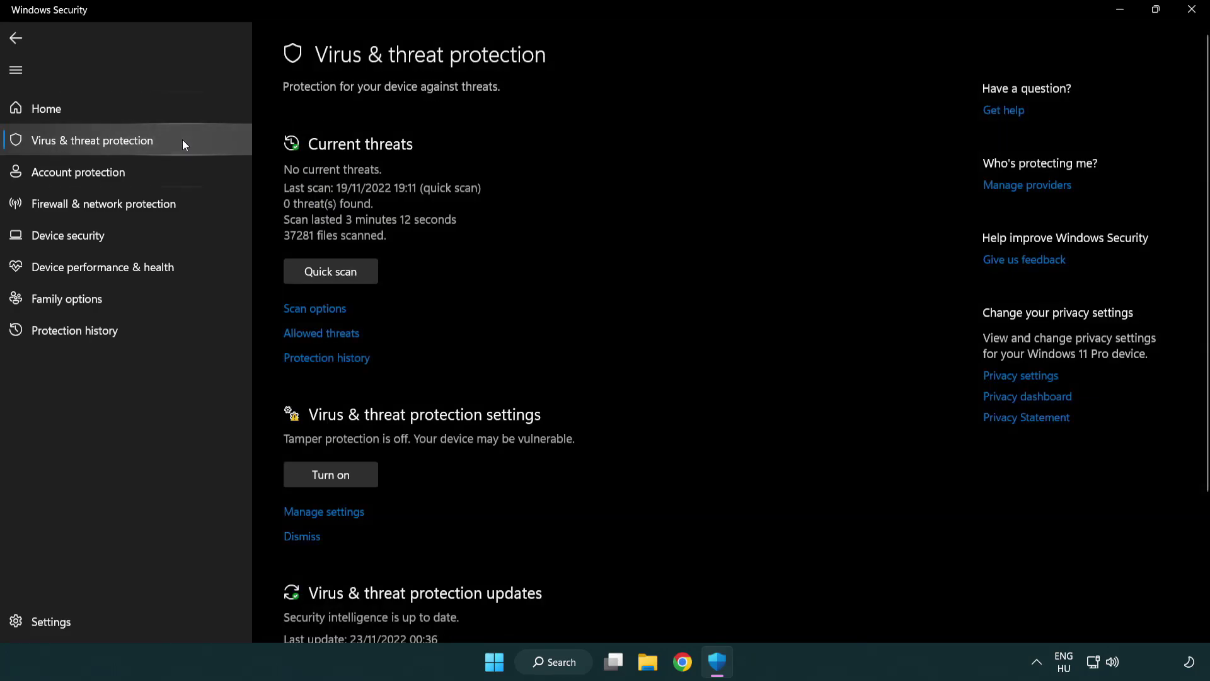
scroll(356, 350, "down", 1)
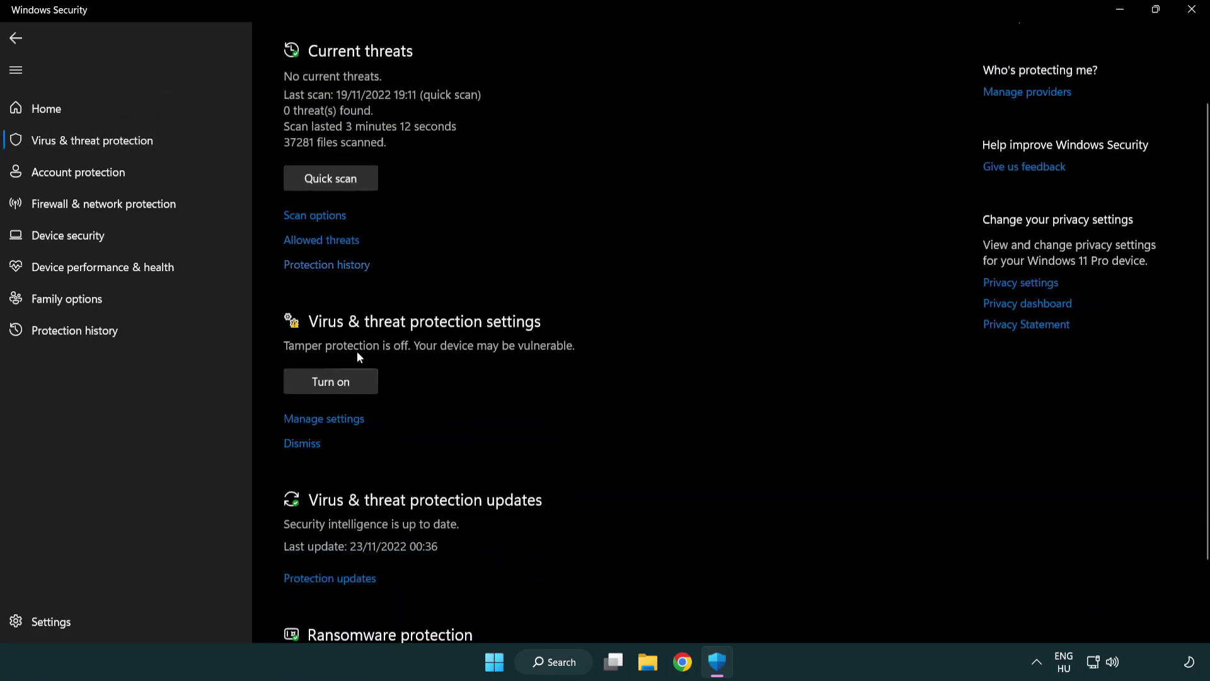
left_click(322, 420)
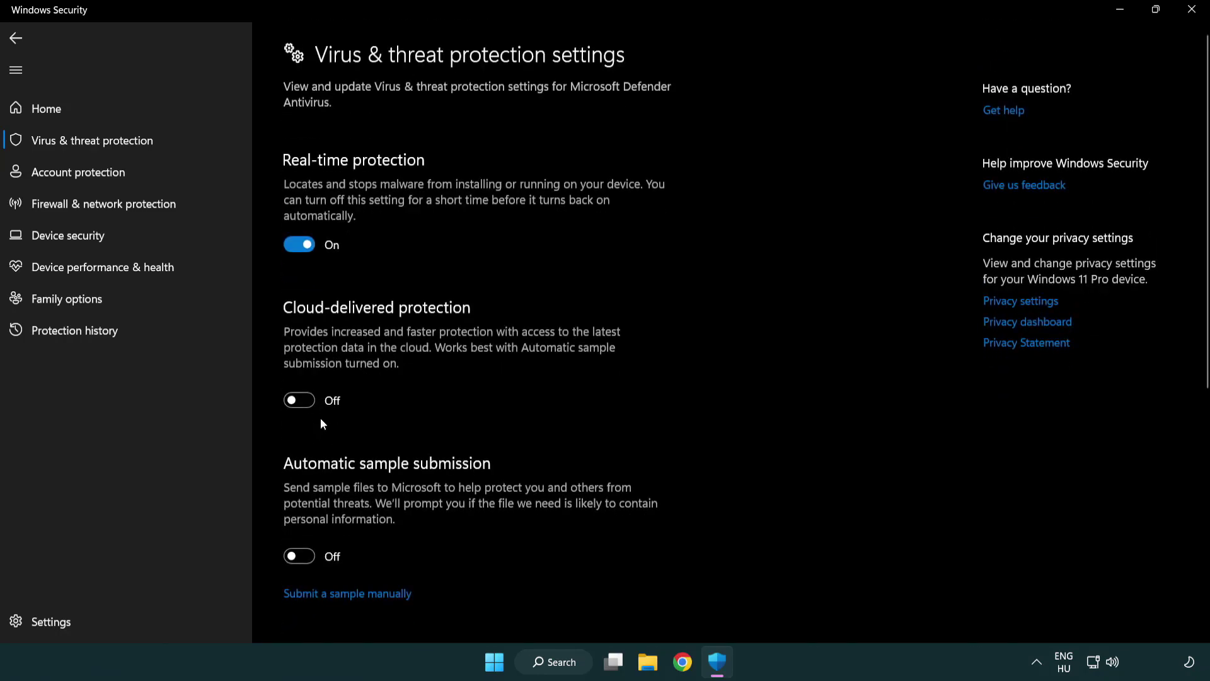
scroll(321, 418, "down", 5)
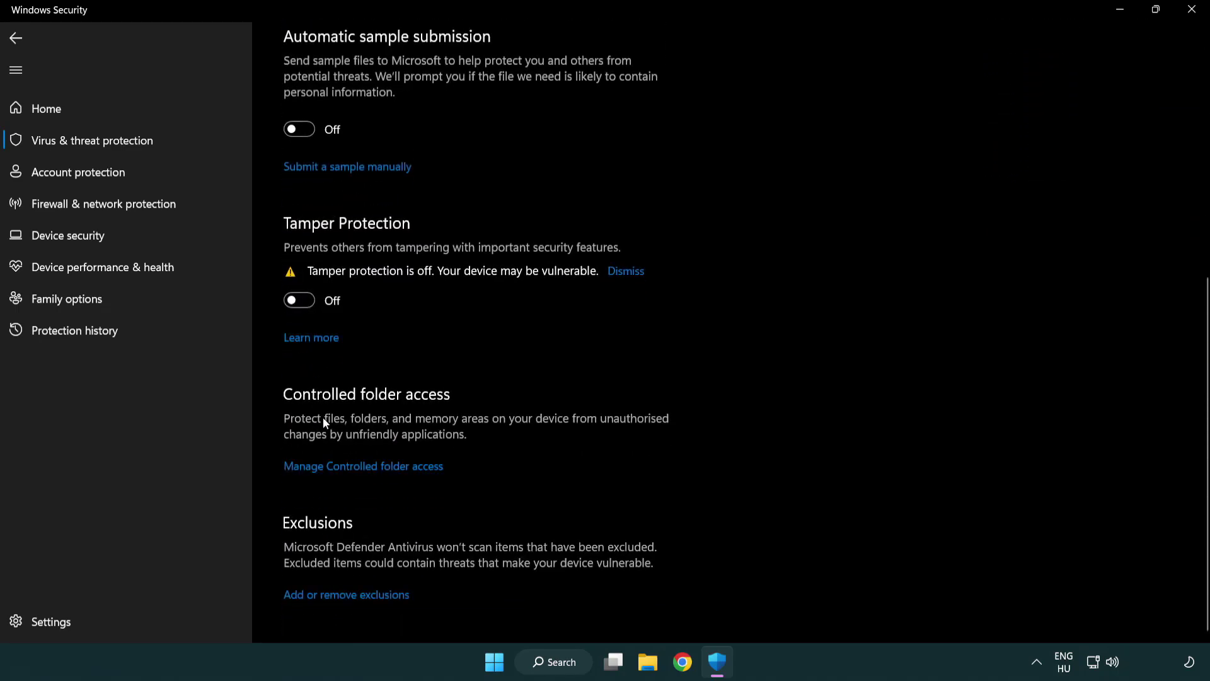
left_click(350, 595)
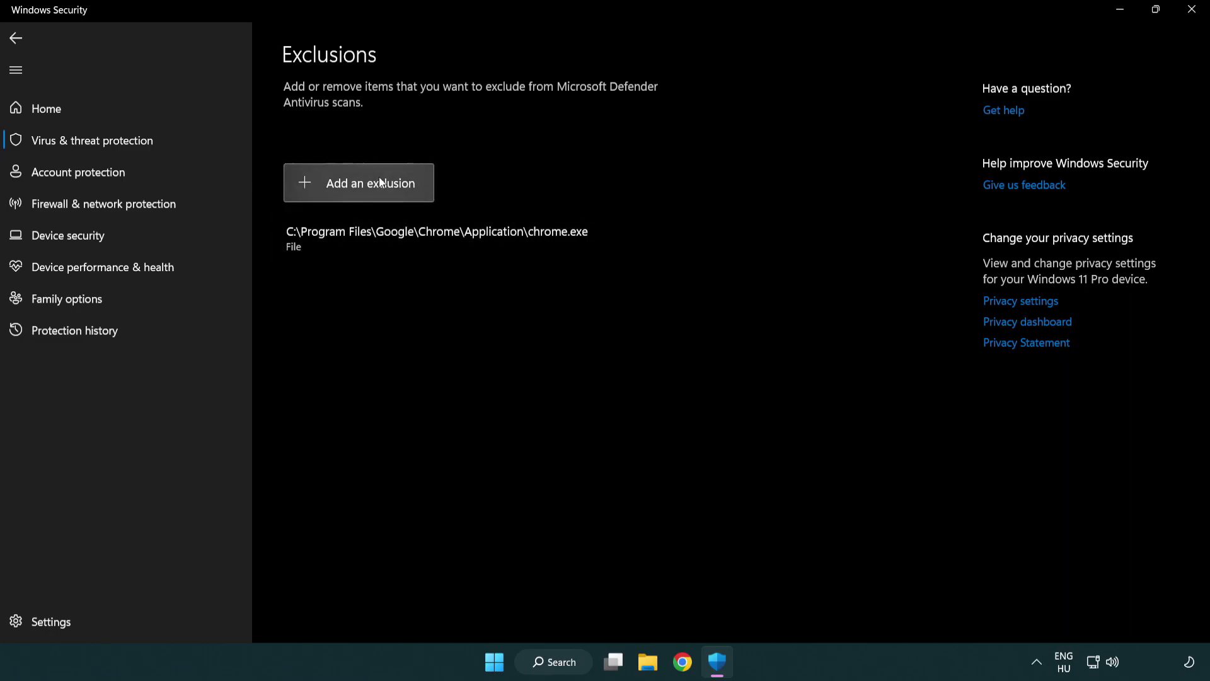
Step: Add the shortcut in C:\Program Files (x86)\NOT WORKING APP as a file exclusion
left_click(362, 184)
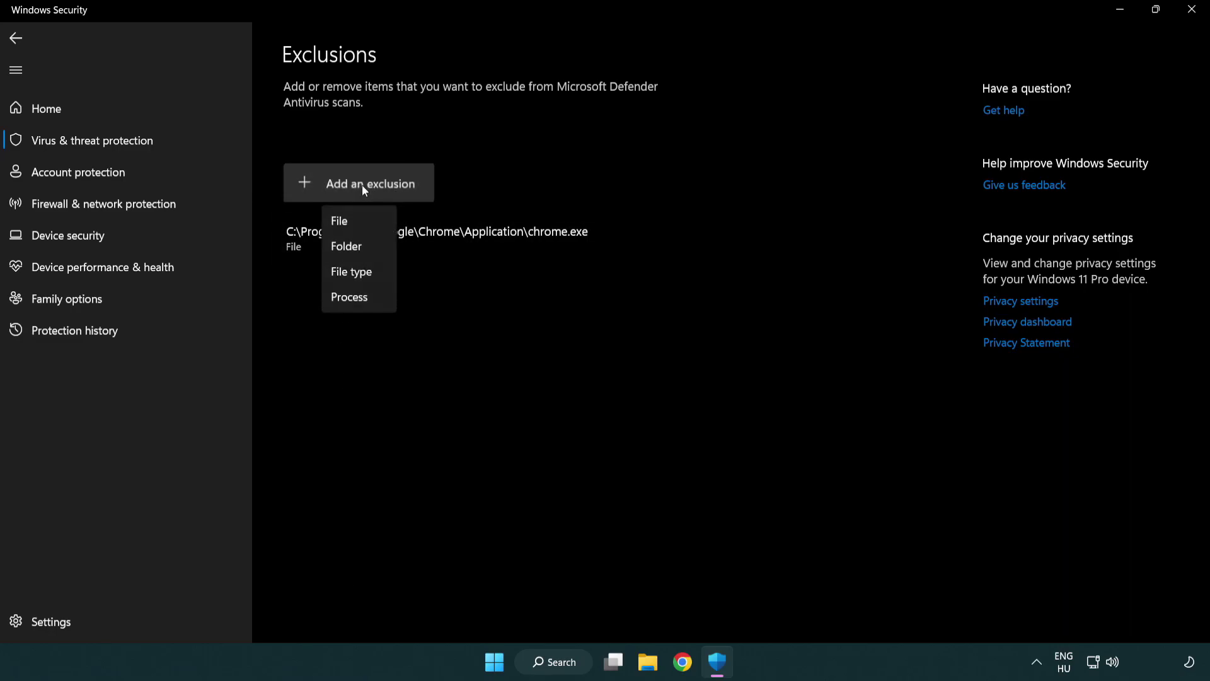
left_click(364, 222)
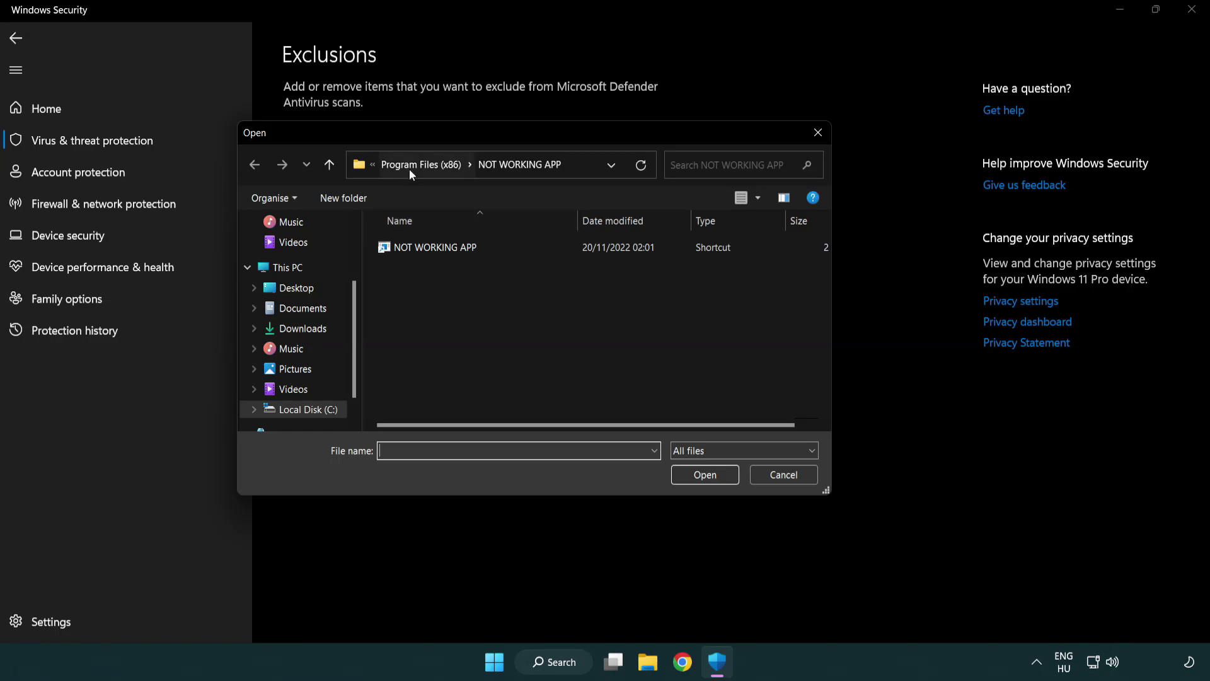
left_click(409, 170)
left_click(417, 166)
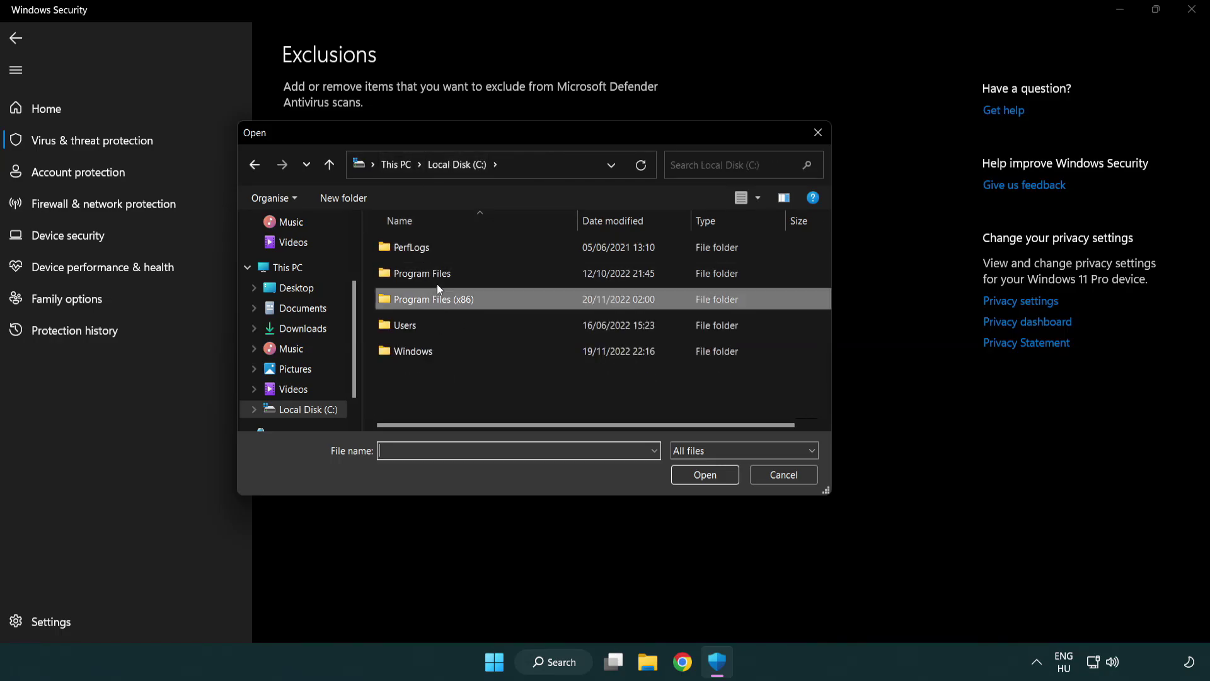
left_click(397, 165)
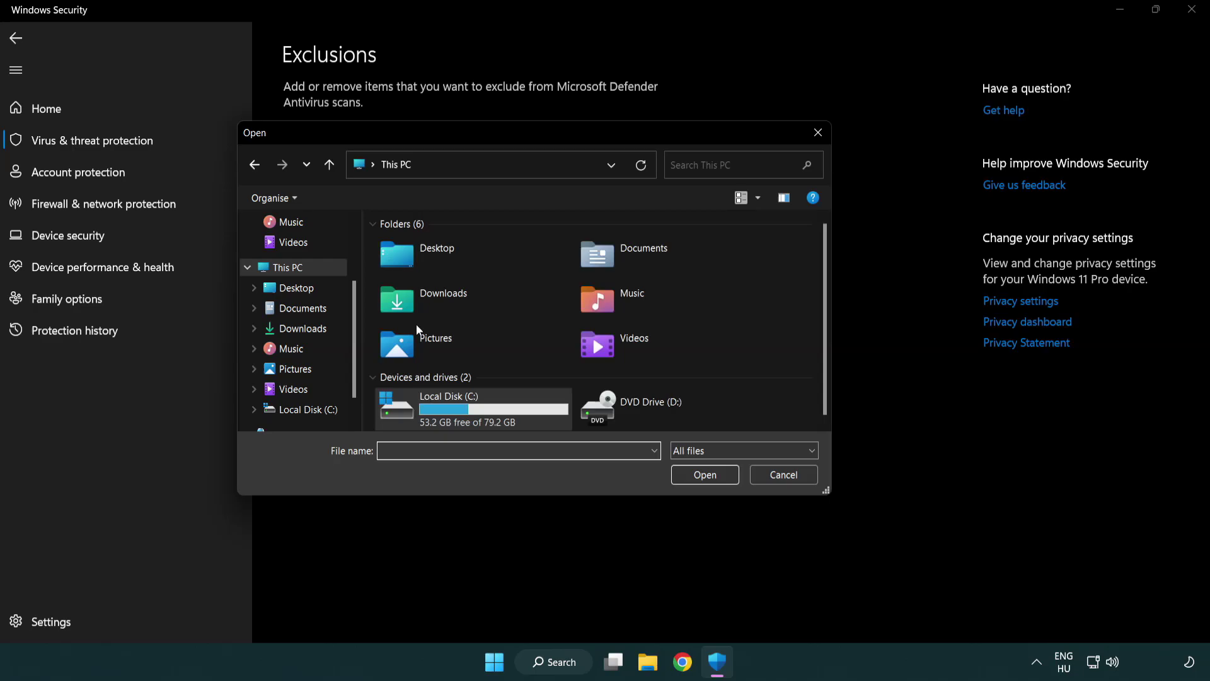
double_click(442, 409)
double_click(442, 299)
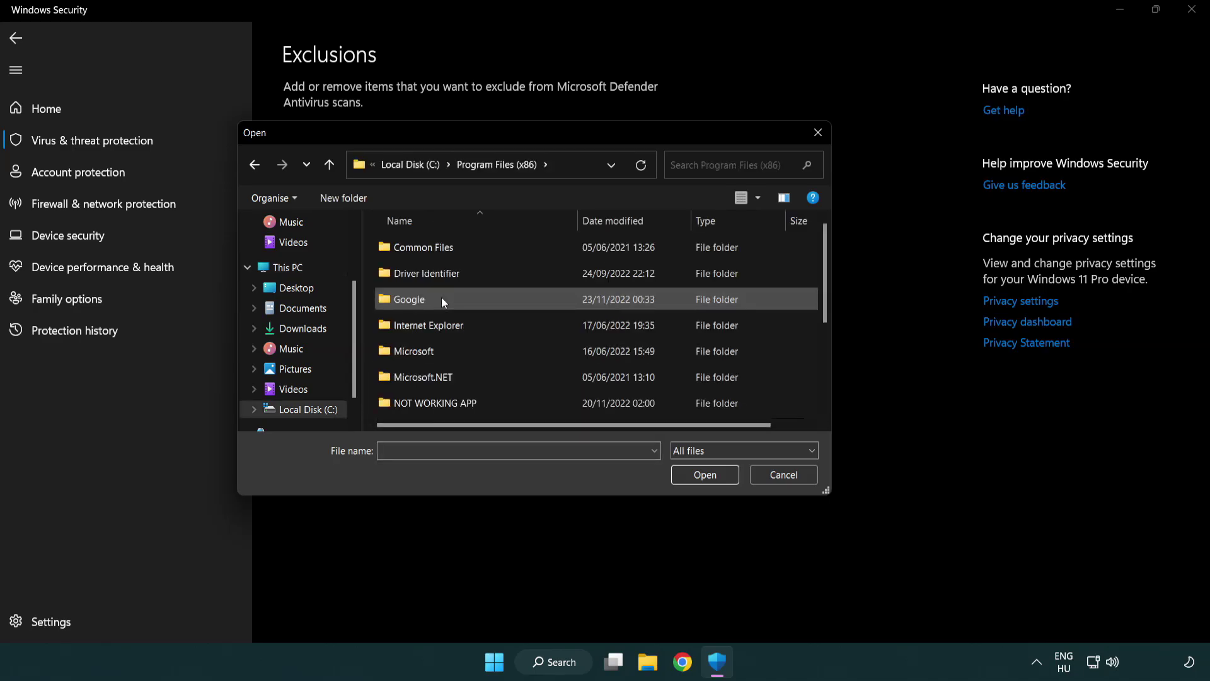
double_click(452, 404)
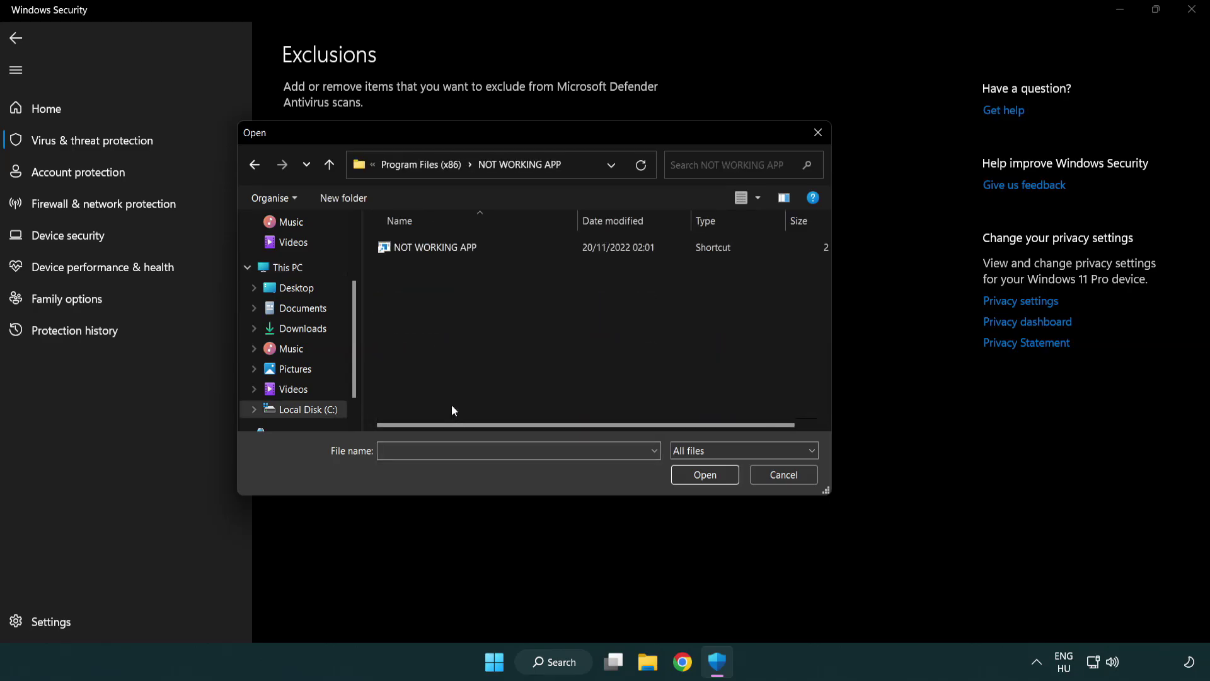
left_click(428, 245)
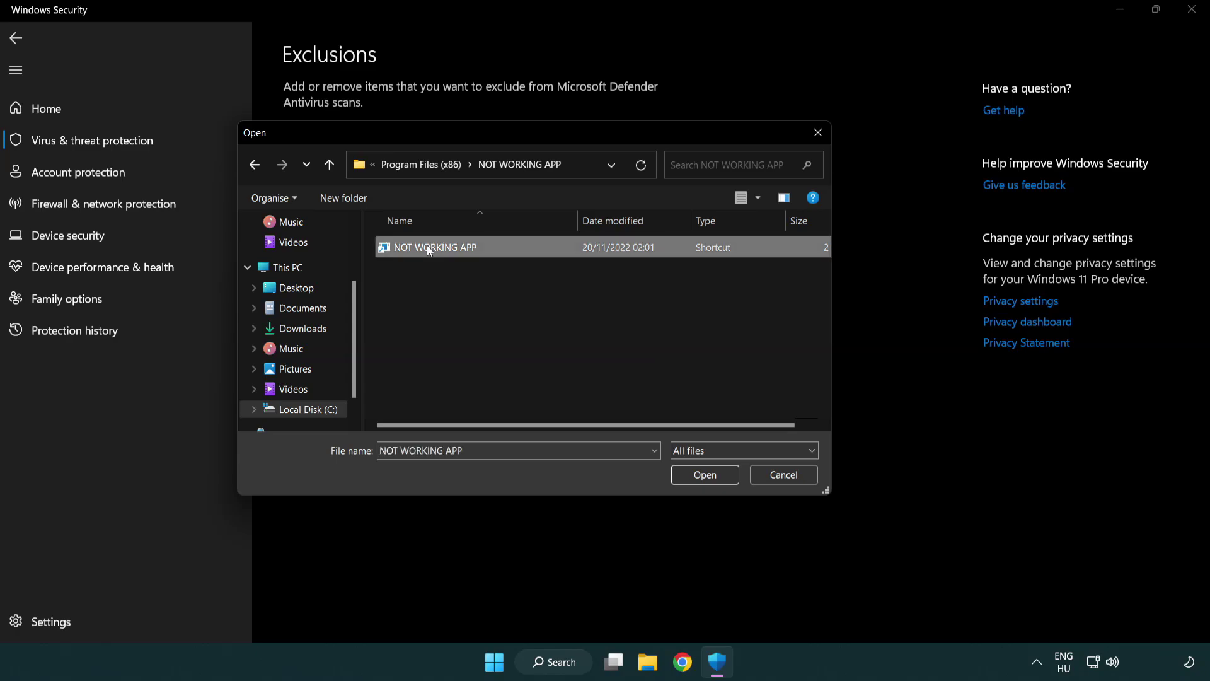
left_click(701, 479)
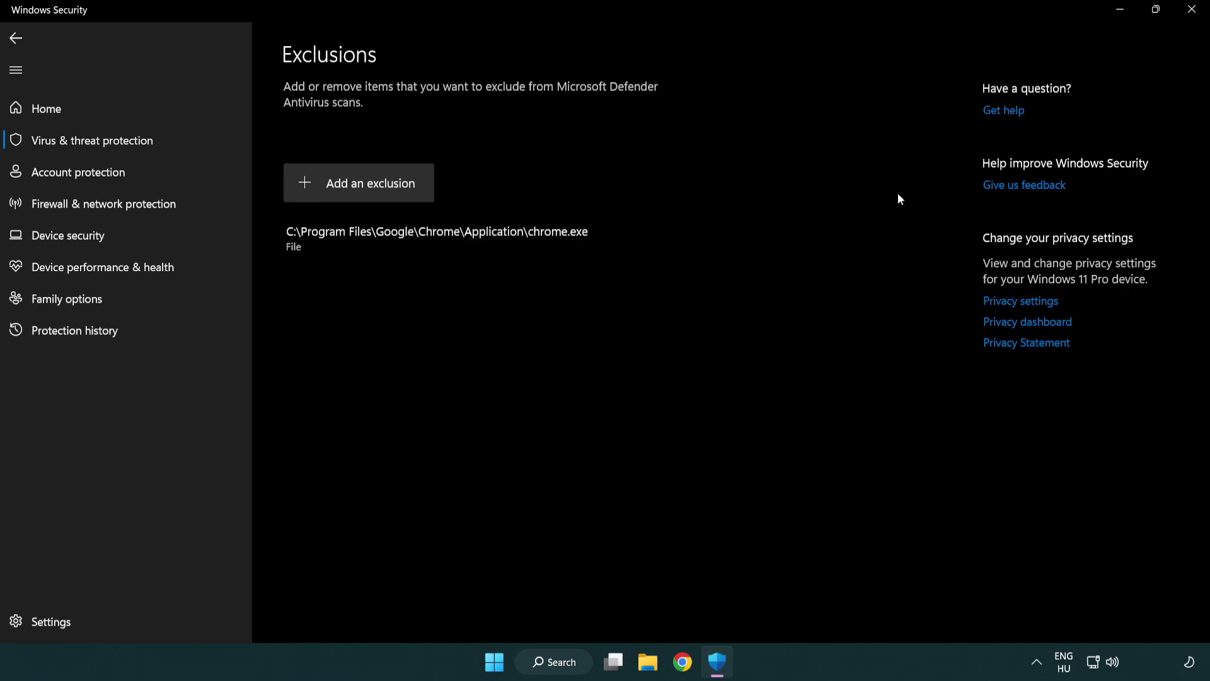
Step: Close Windows Security and show the Start menu power options, including Restart
left_click(1192, 11)
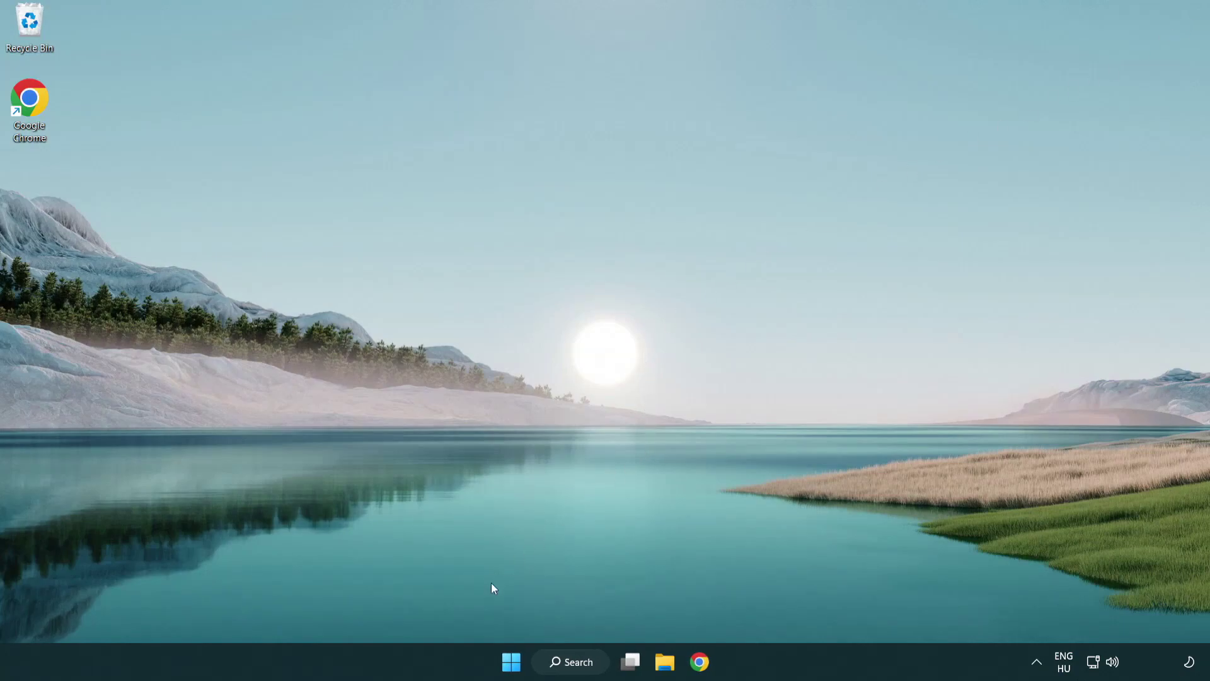
left_click(510, 662)
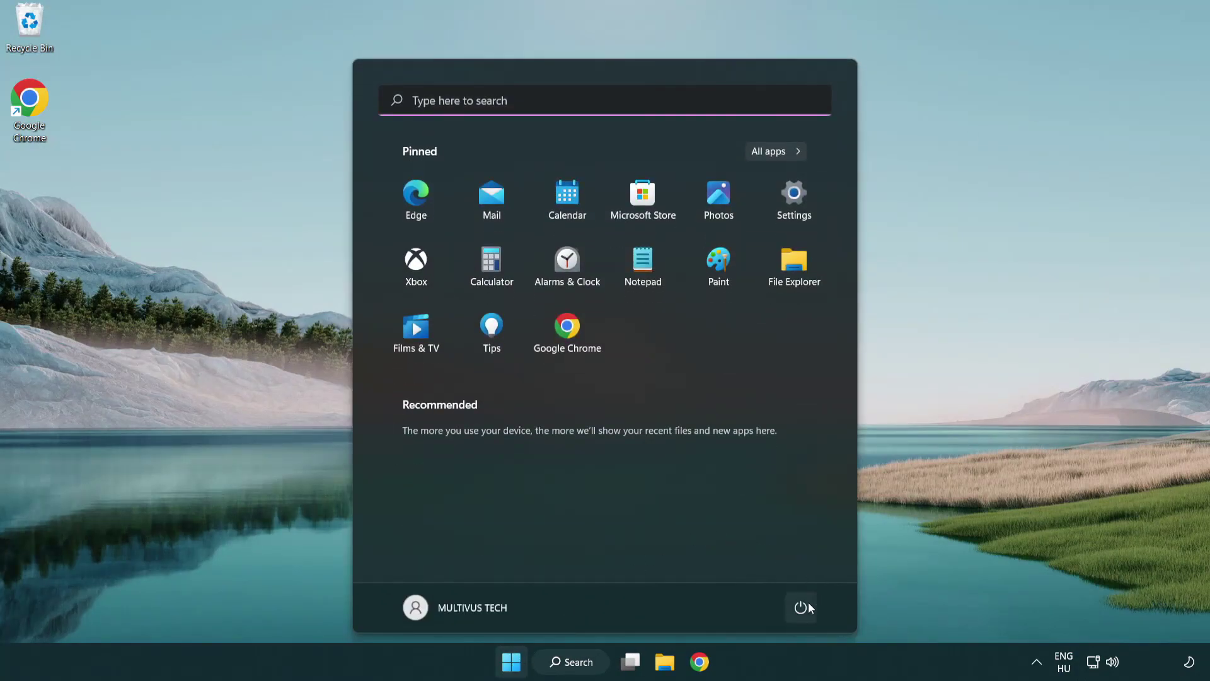
left_click(804, 607)
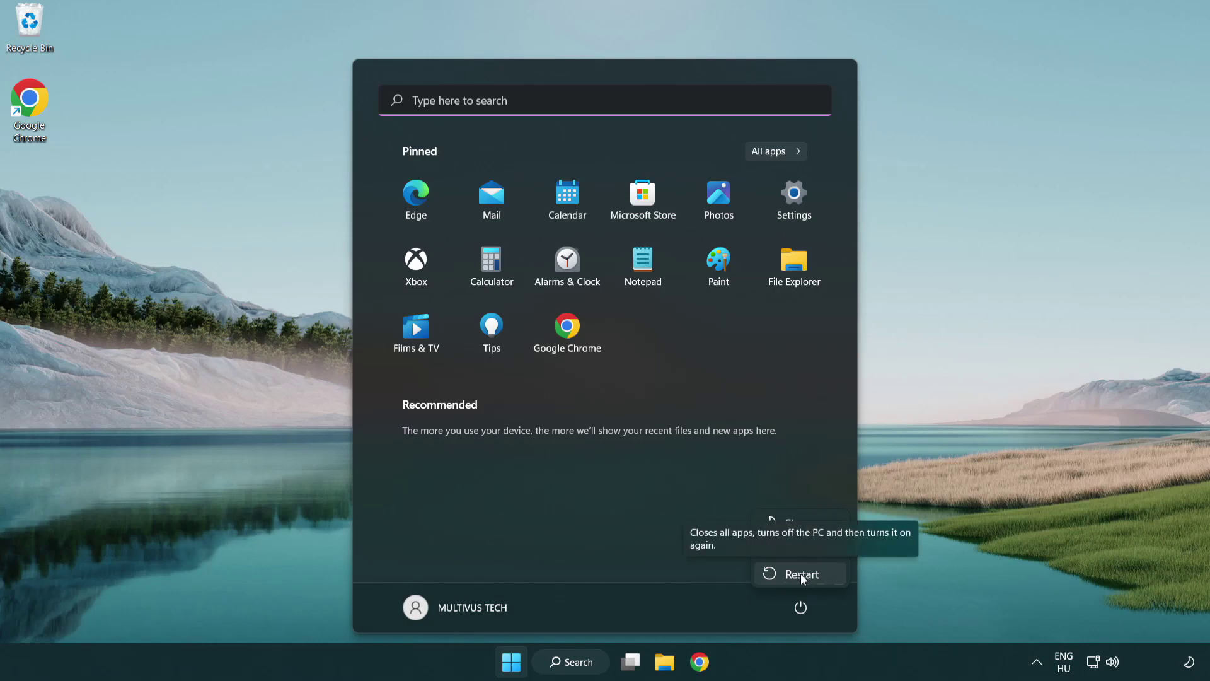